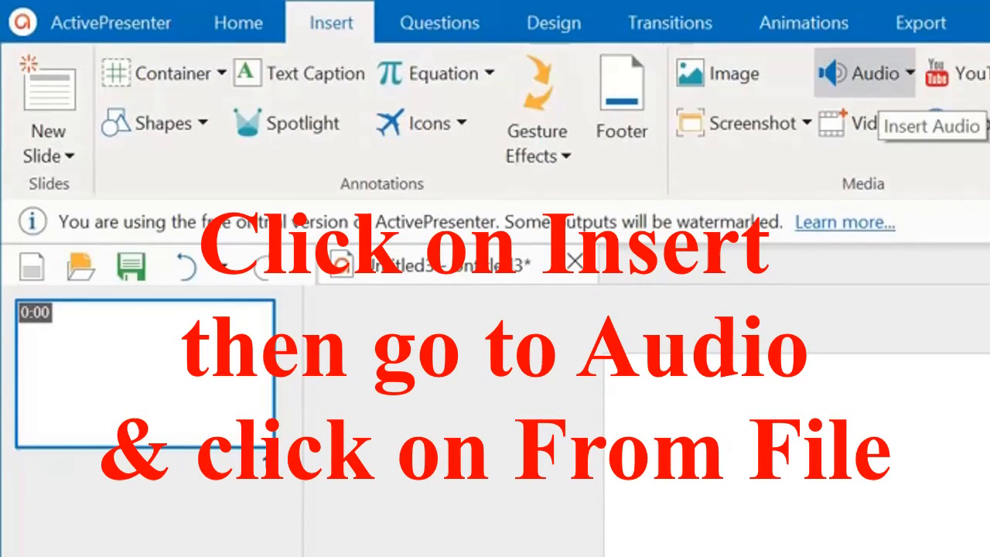
# Insert the DILBAR Lyrical audio file from the Music folder into the slide.
pyautogui.click(453, 38)
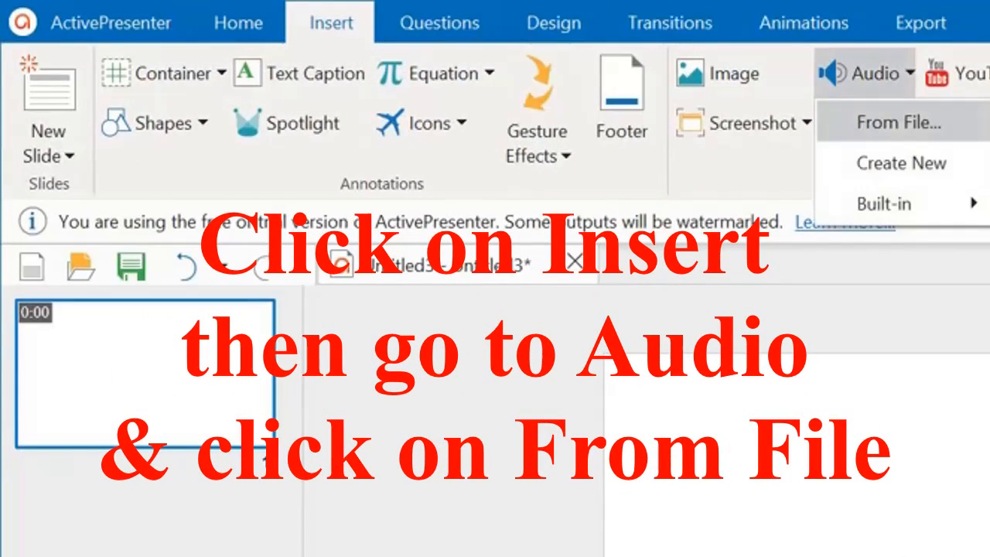
pyautogui.click(899, 122)
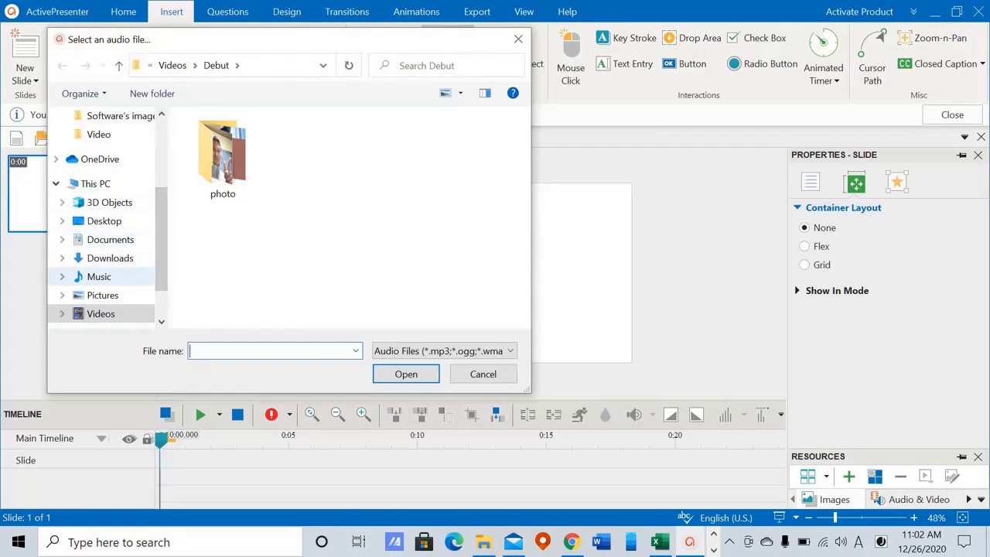
pyautogui.click(99, 276)
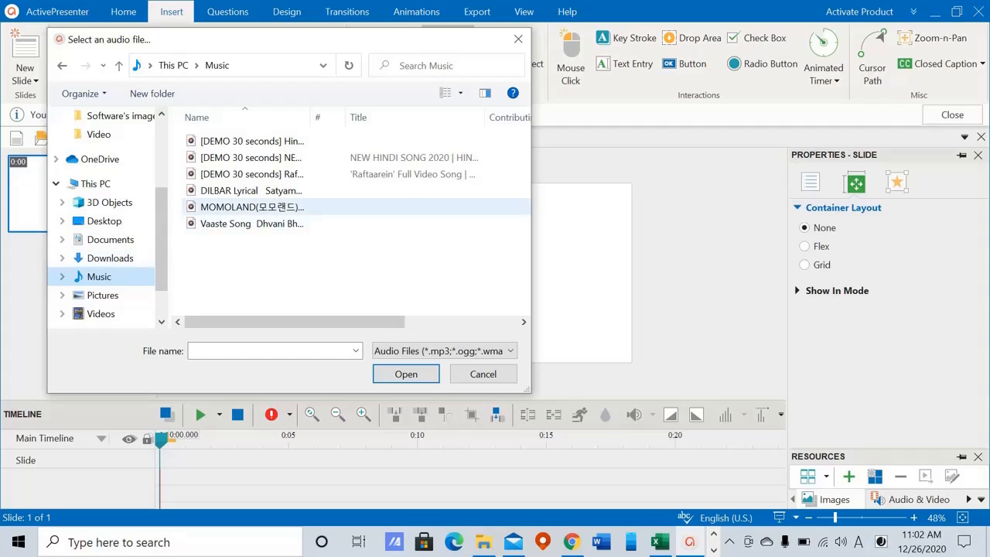
pyautogui.click(225, 191)
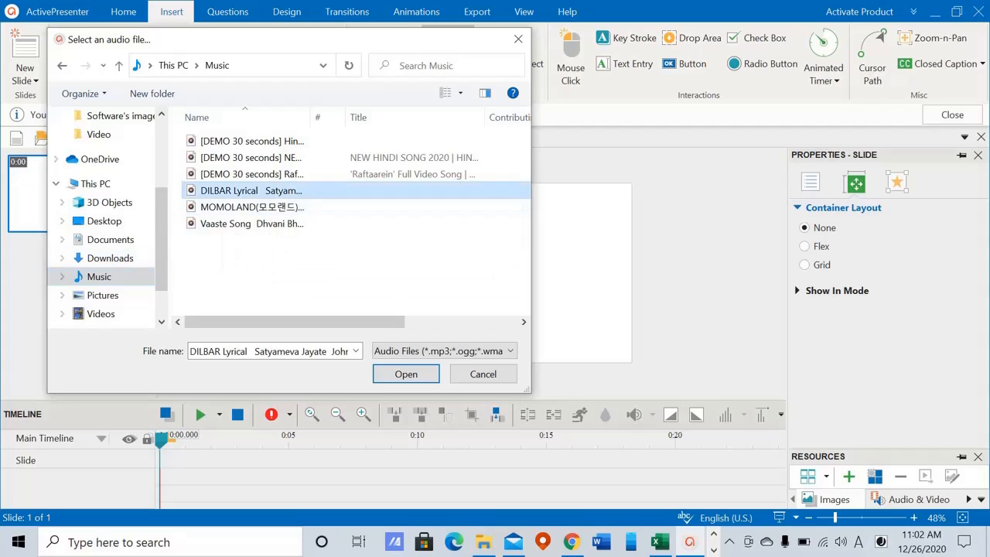
pyautogui.click(406, 374)
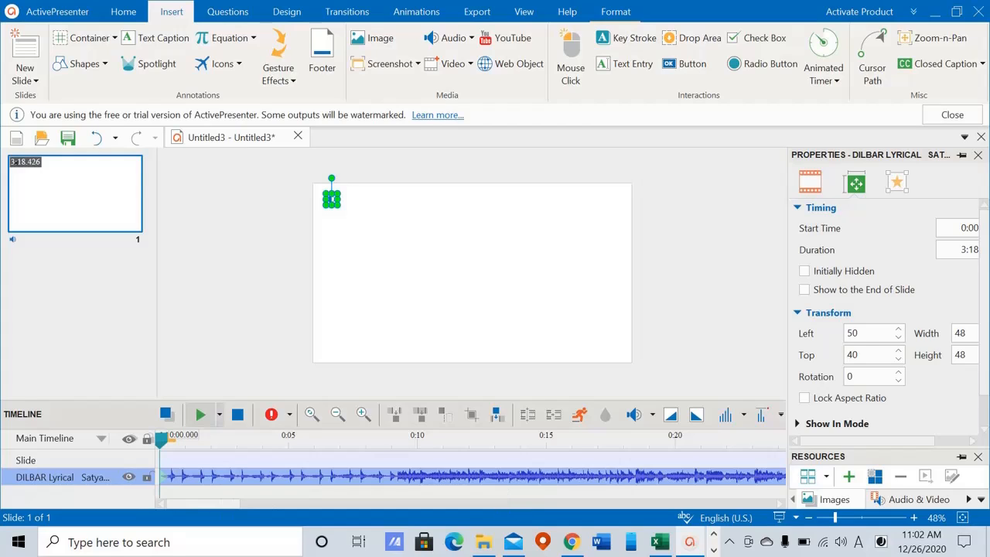
# Play the audio to about 0:03.65, split the clip there and move the second part to start at about 0:13.
pyautogui.click(200, 415)
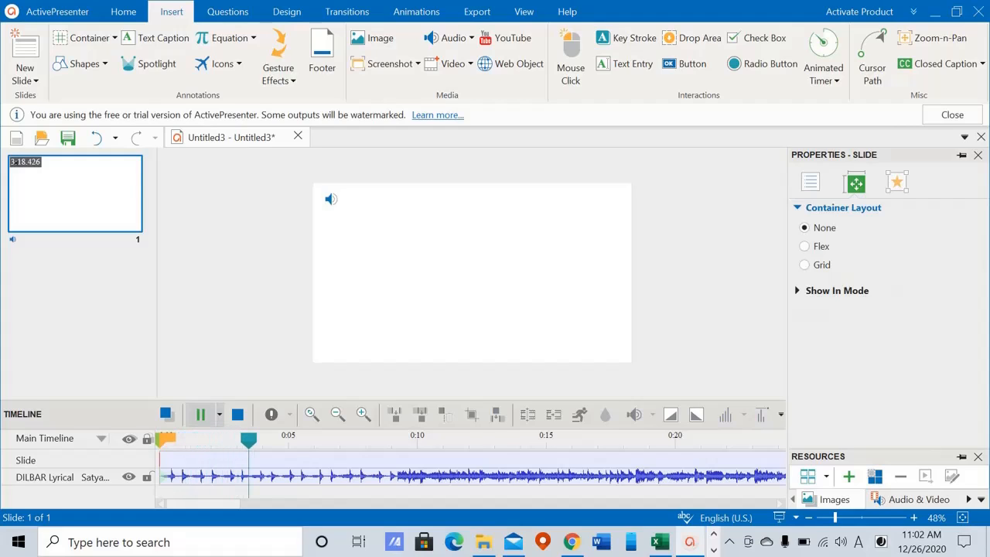
pyautogui.click(201, 415)
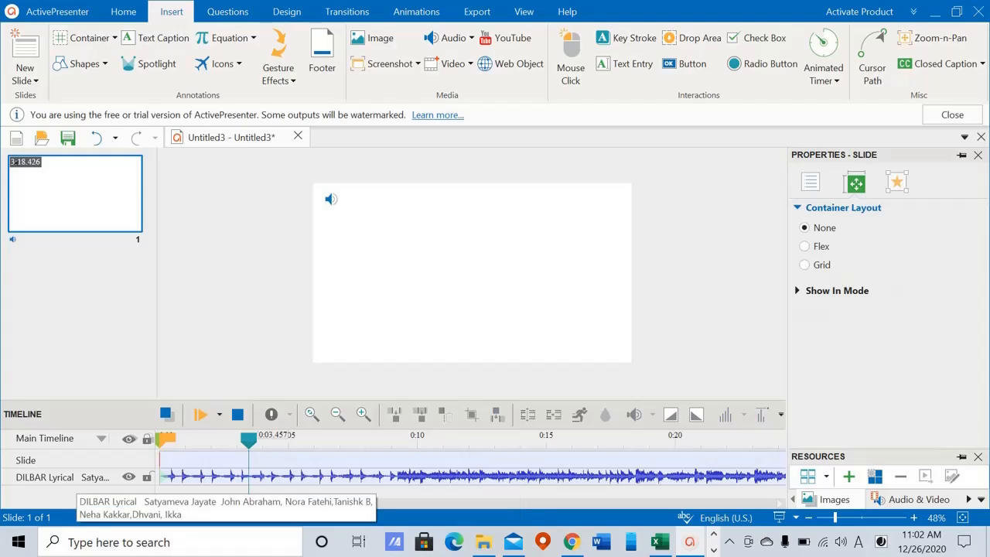
pyautogui.click(76, 478)
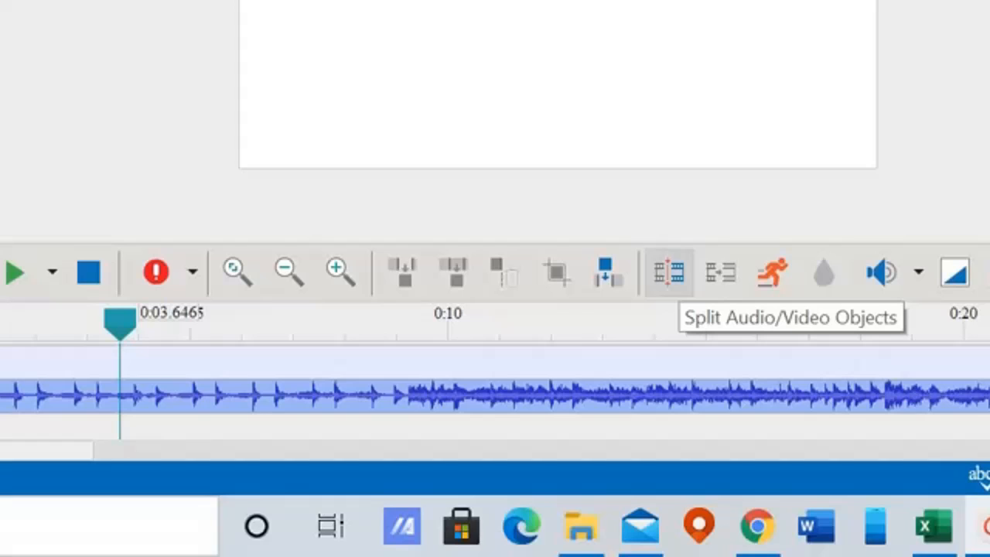
pyautogui.click(669, 272)
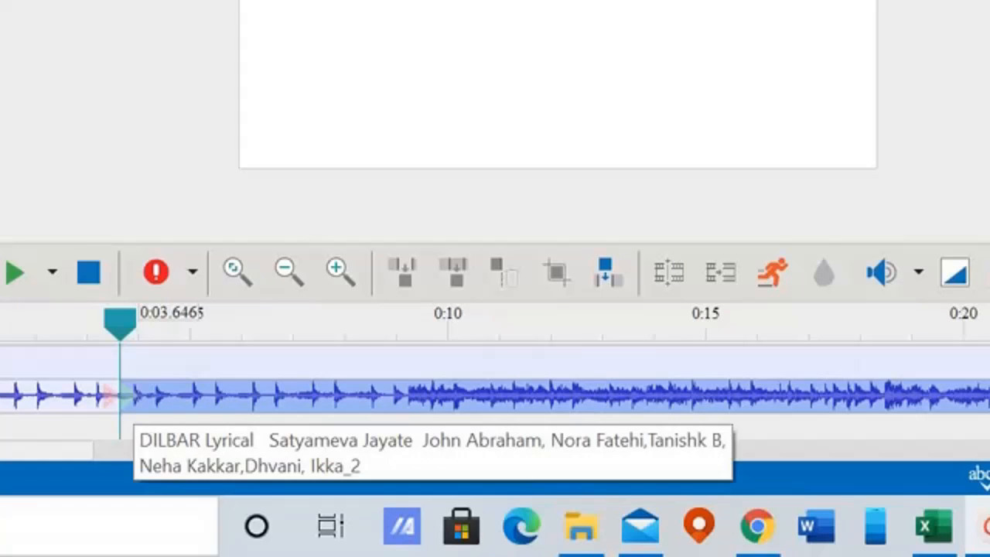
pyautogui.moveTo(124, 396); pyautogui.dragTo(600, 397)
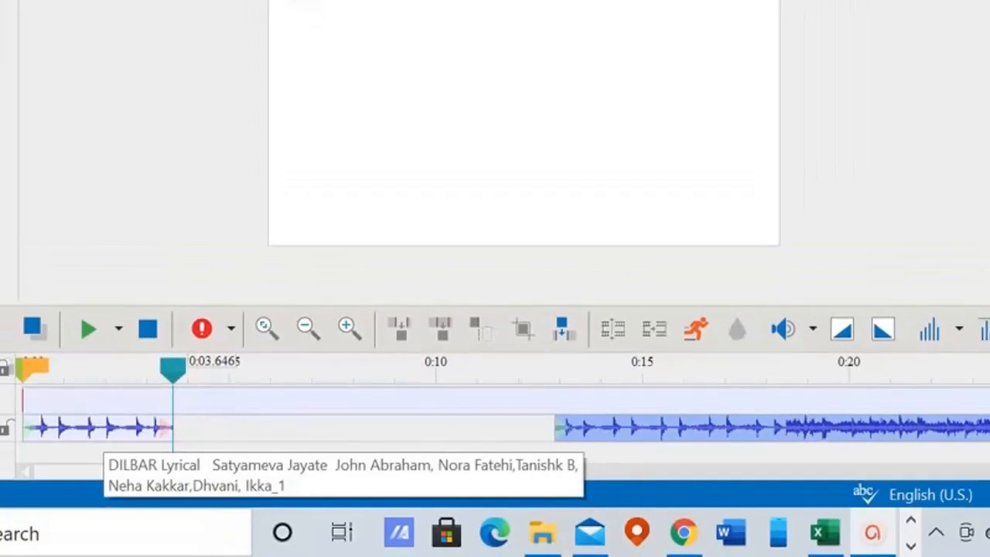
# Delete the first audio segment on the timeline and undo the deletion.
pyautogui.rightClick(33, 396)
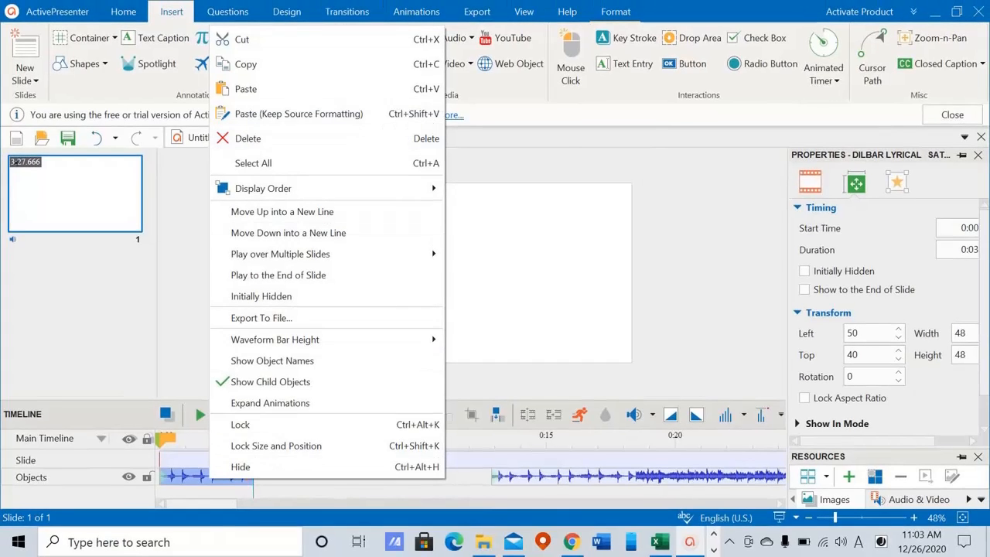
pyautogui.click(248, 137)
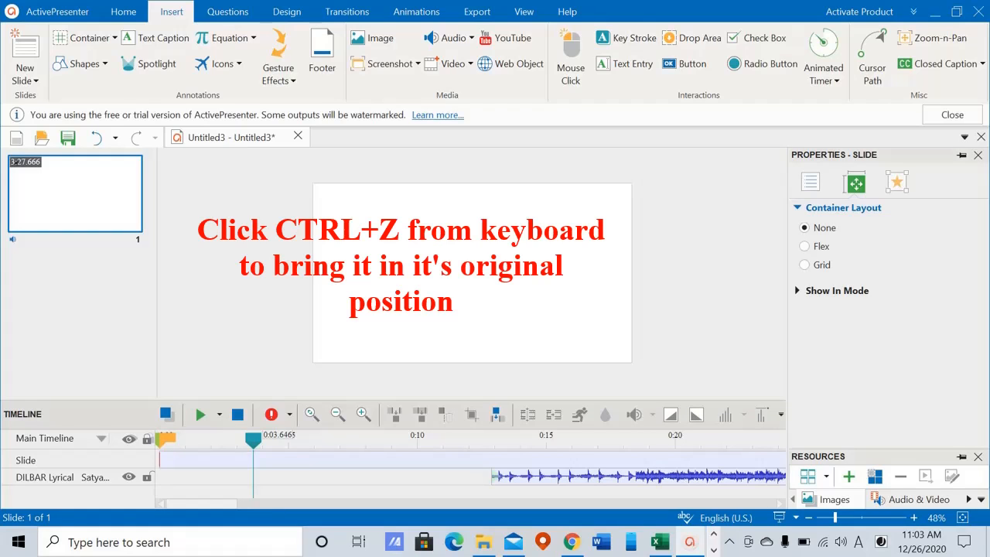
pyautogui.hotkey('ctrl', 'z')
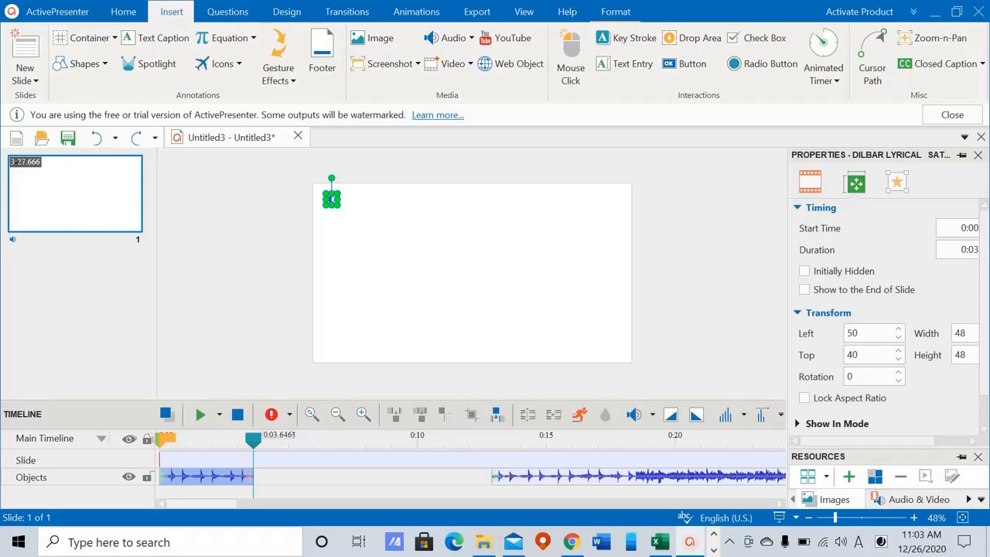
# Join the two separated audio segments back into one clip.
pyautogui.click(54, 477)
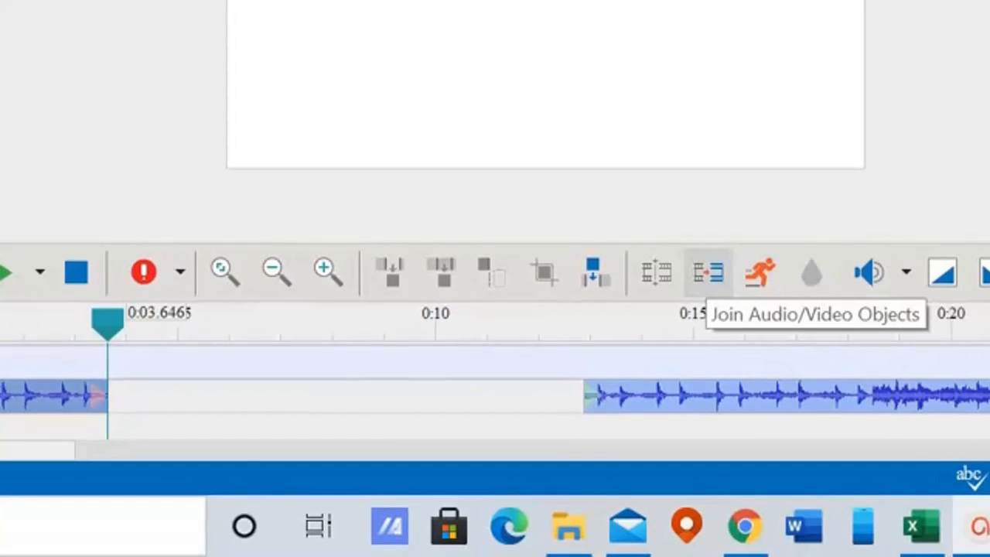
pyautogui.click(709, 275)
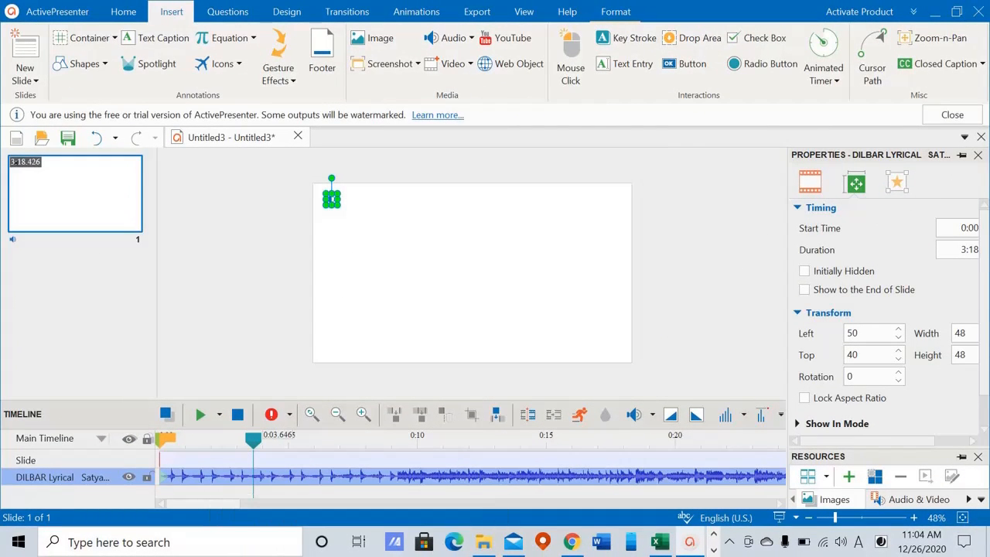
# Split the clip again at the playhead, move its second part to about 0:11, and undo these changes.
pyautogui.click(528, 415)
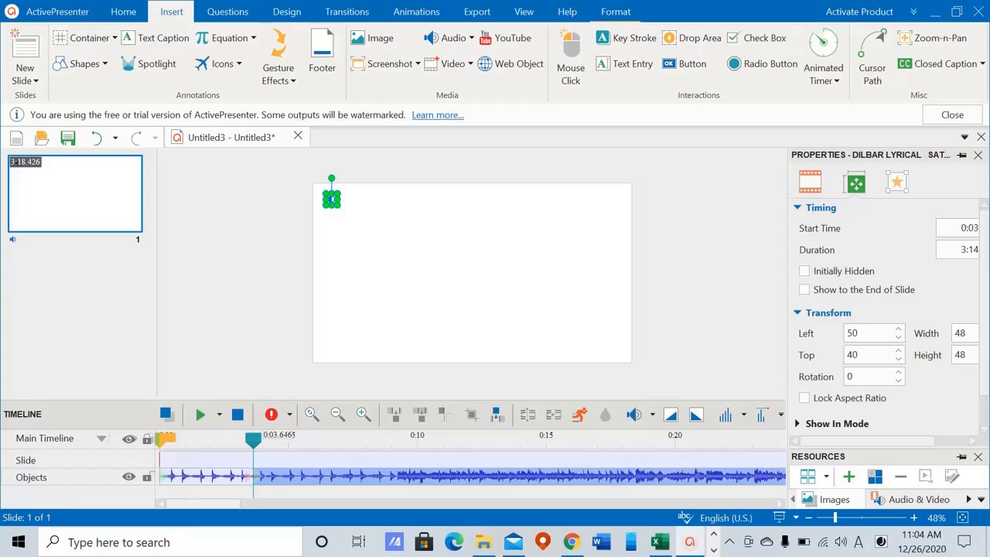
pyautogui.moveTo(348, 476); pyautogui.dragTo(536, 476)
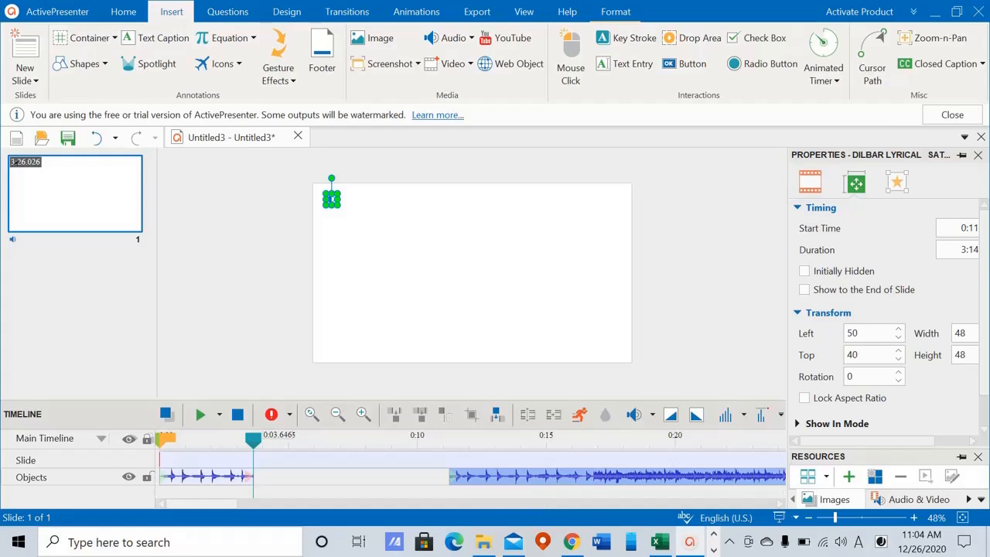
pyautogui.click(31, 477)
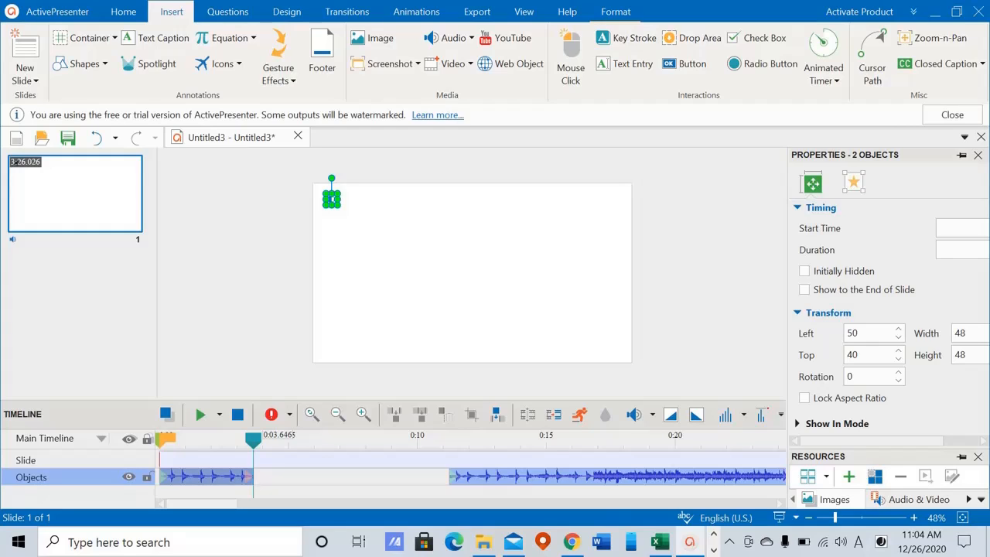
pyautogui.hotkey('ctrl', 'z')
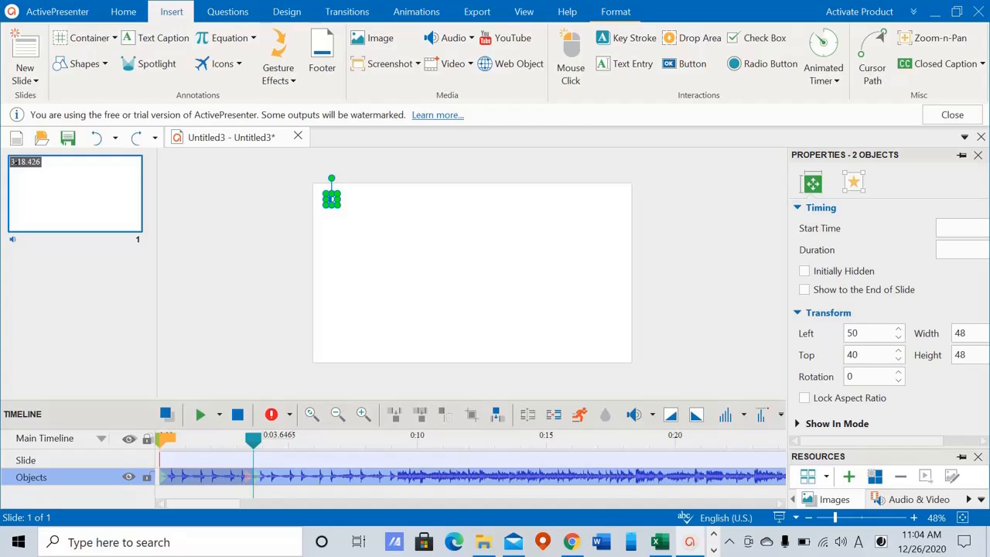
pyautogui.press('Escape')
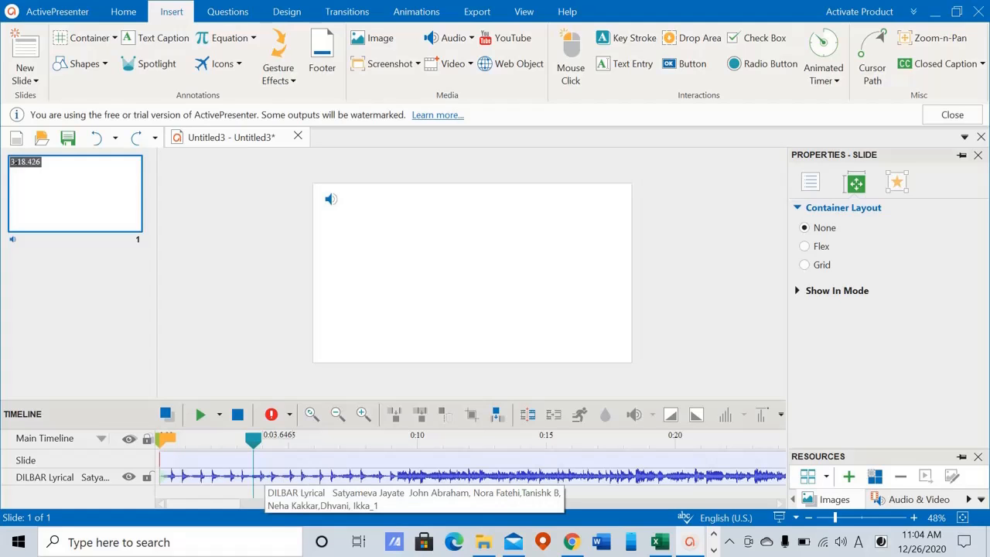
# Select the timeline range from 0:03.6205 to 0:07.800, lower its volume to 57% and mute it.
pyautogui.click(253, 440)
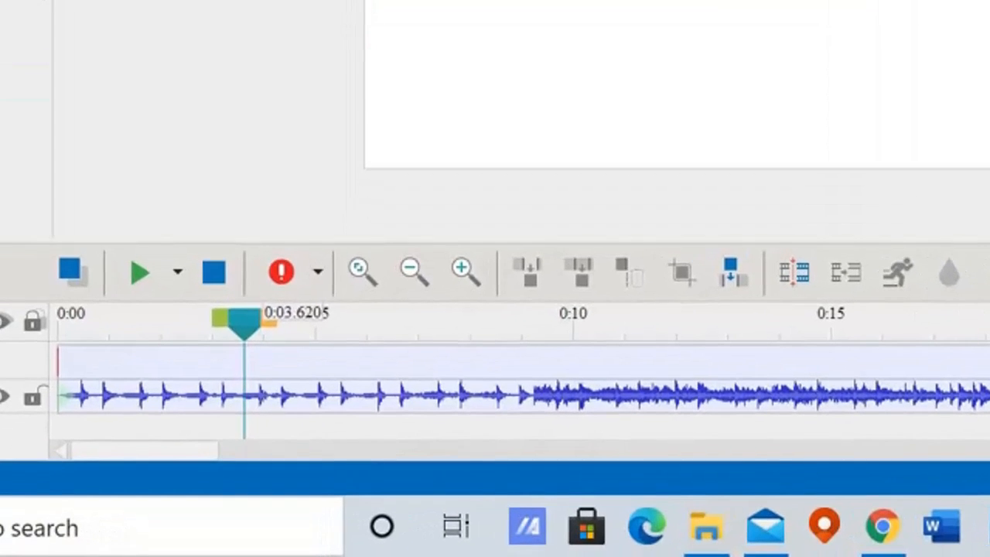
pyautogui.moveTo(282, 325); pyautogui.dragTo(461, 325)
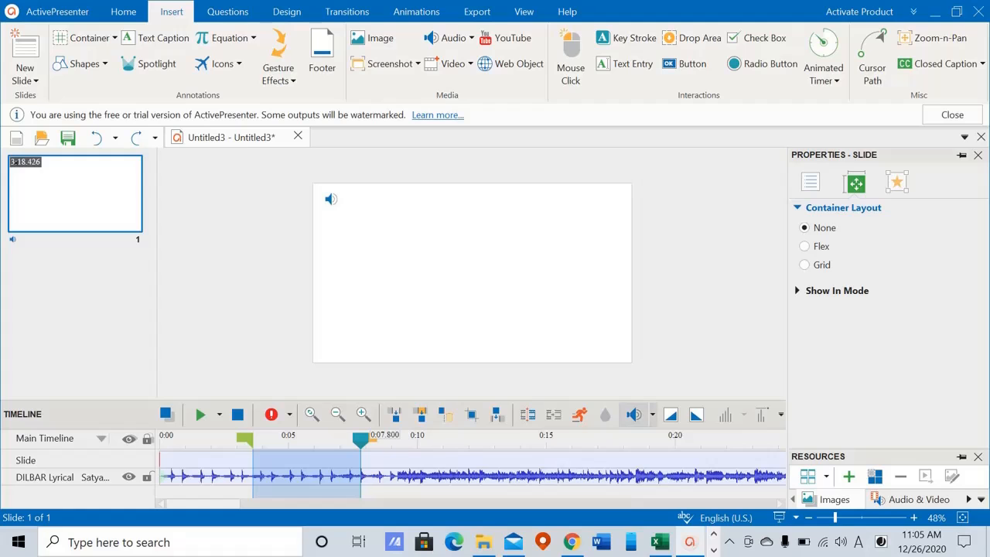
pyautogui.click(633, 415)
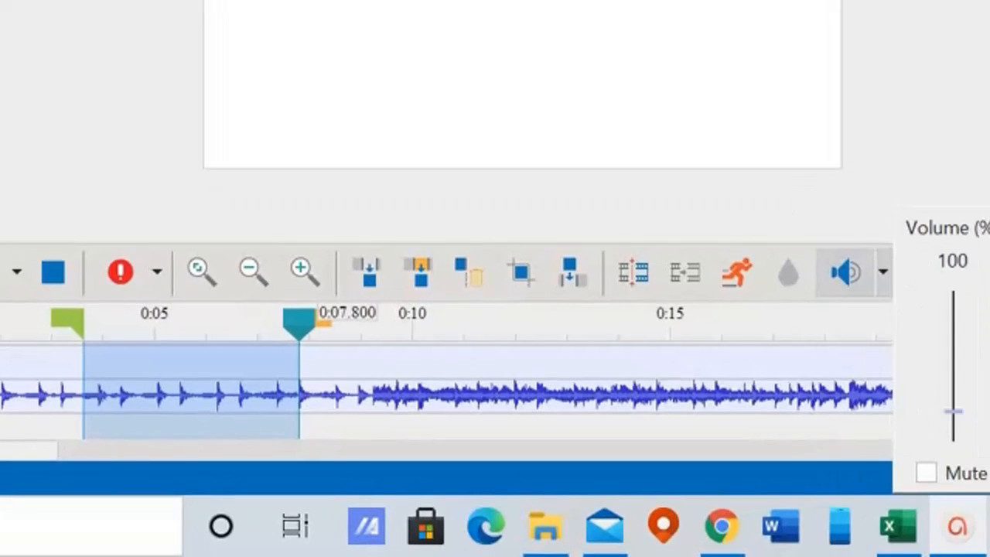
pyautogui.moveTo(954, 411)
pyautogui.mouseDown()
pyautogui.moveTo(954, 323)
pyautogui.moveTo(953, 427)
pyautogui.mouseUp()
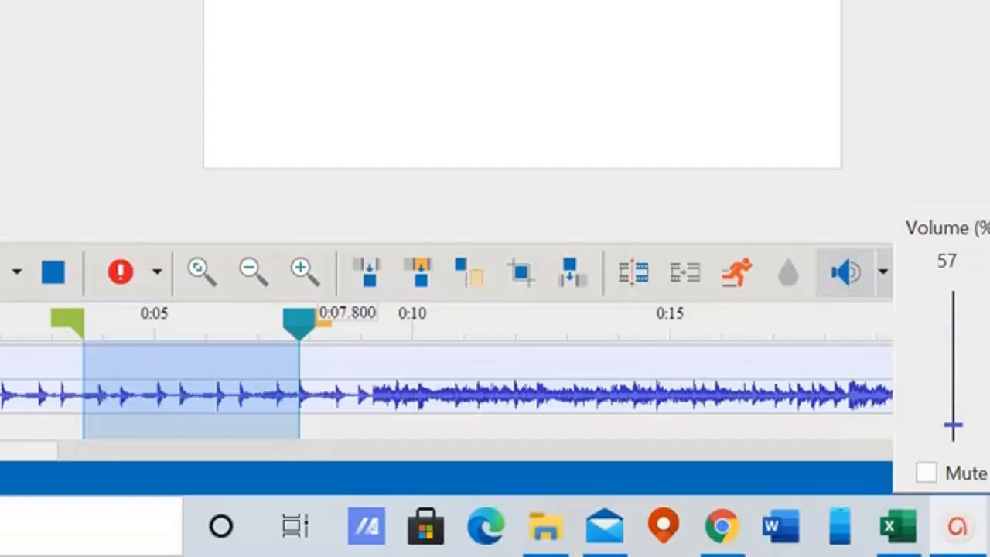
pyautogui.click(927, 472)
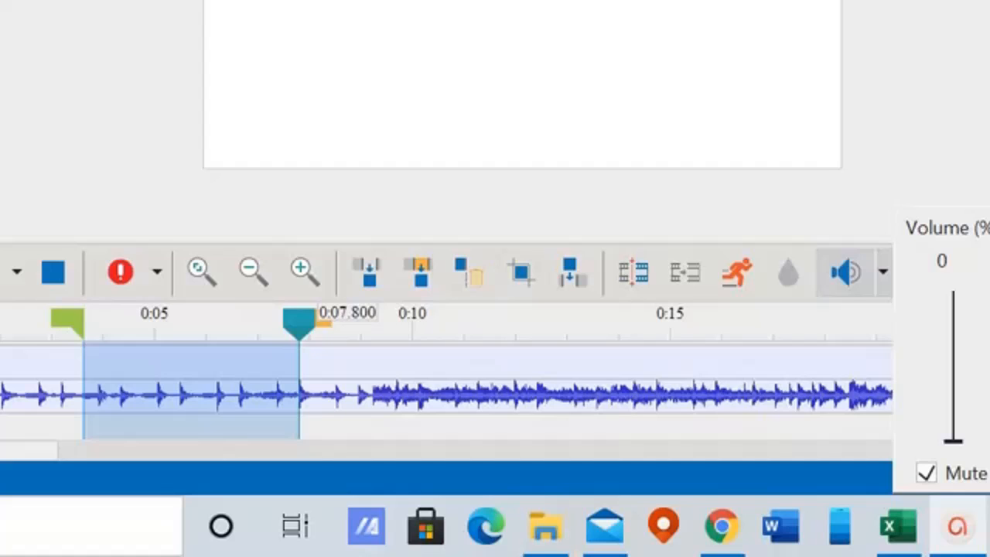
# Preview the audio from about 0:02.6 into the muted range and pause the playback.
pyautogui.click(12, 324)
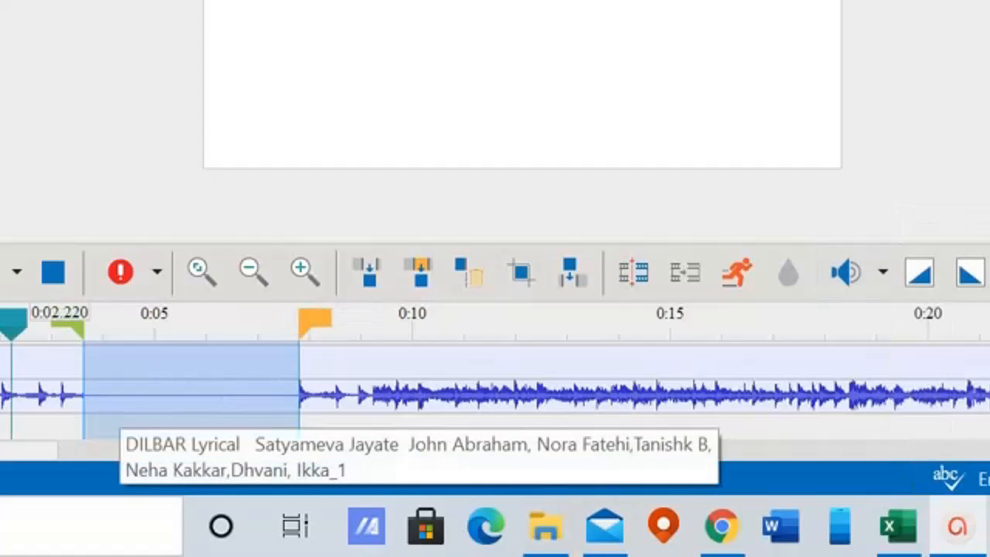
pyautogui.click(119, 363)
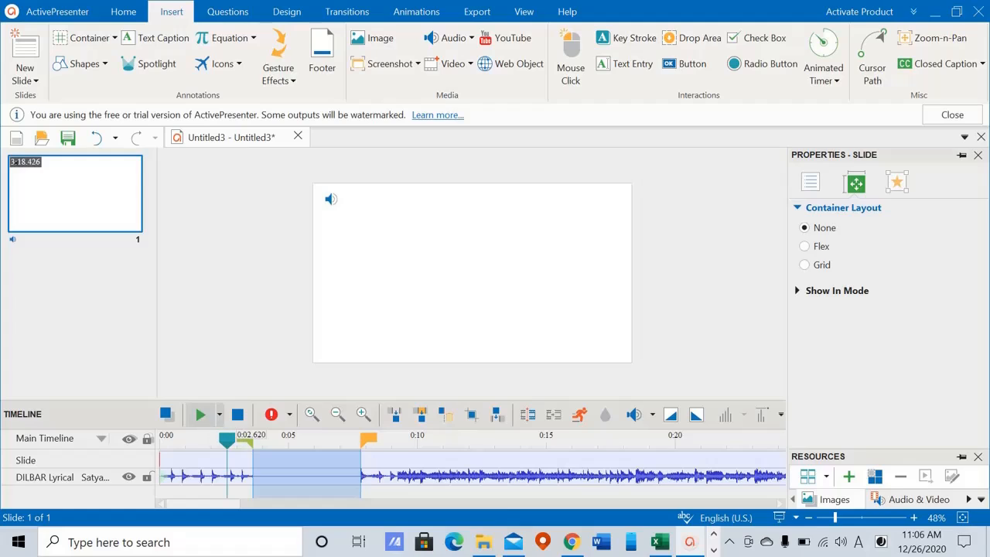
pyautogui.click(200, 415)
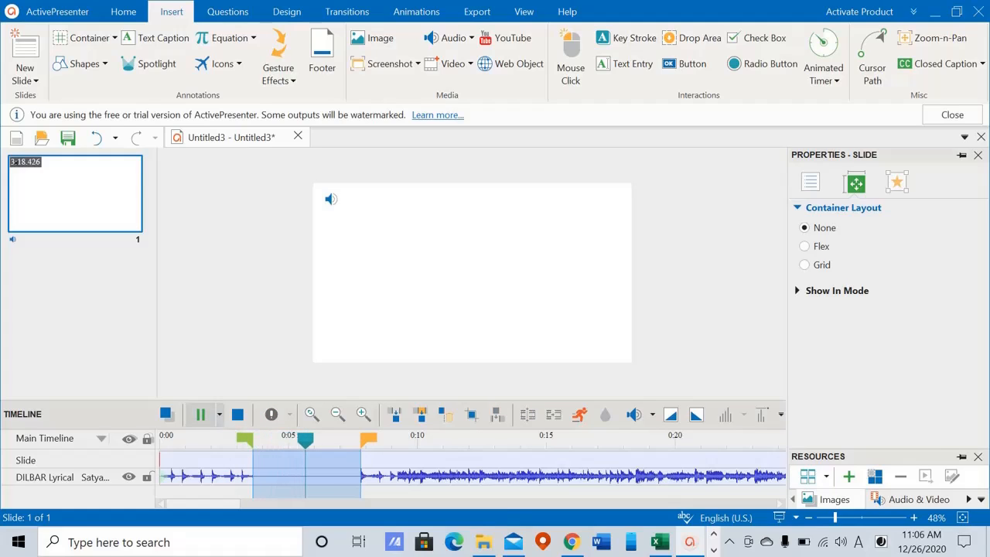
pyautogui.press('space')
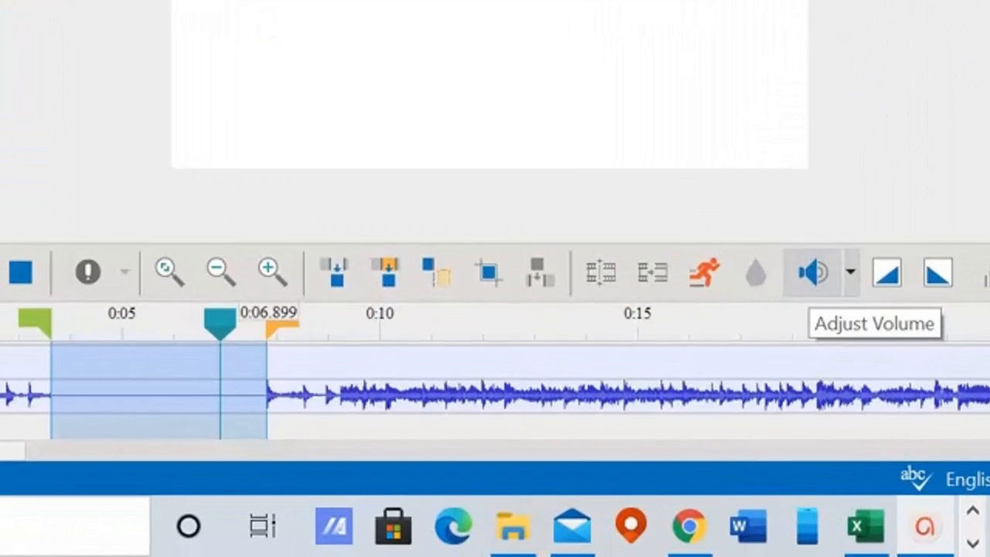
# Restore the original volume of the selected range and return the playhead to its start at 0:03.6205.
pyautogui.click(851, 273)
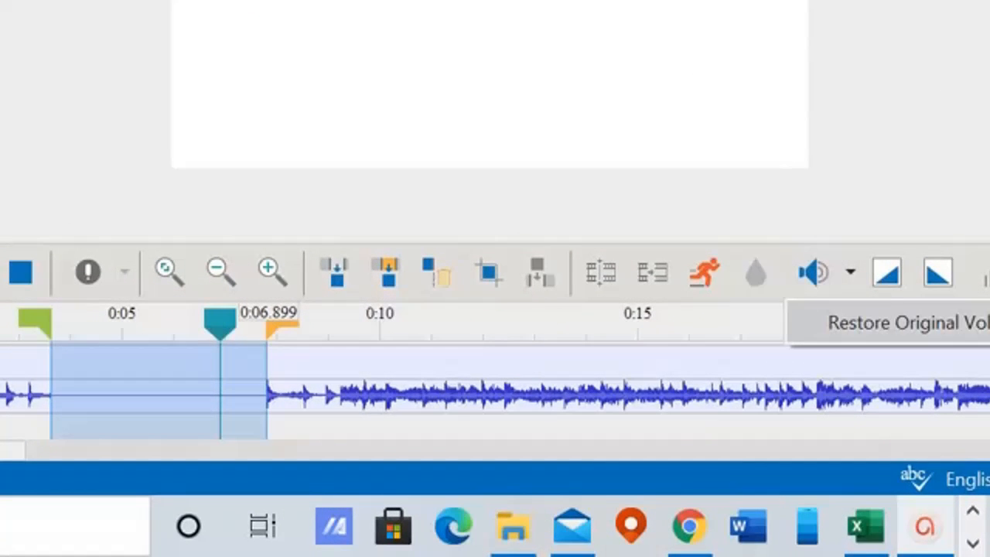
pyautogui.click(907, 322)
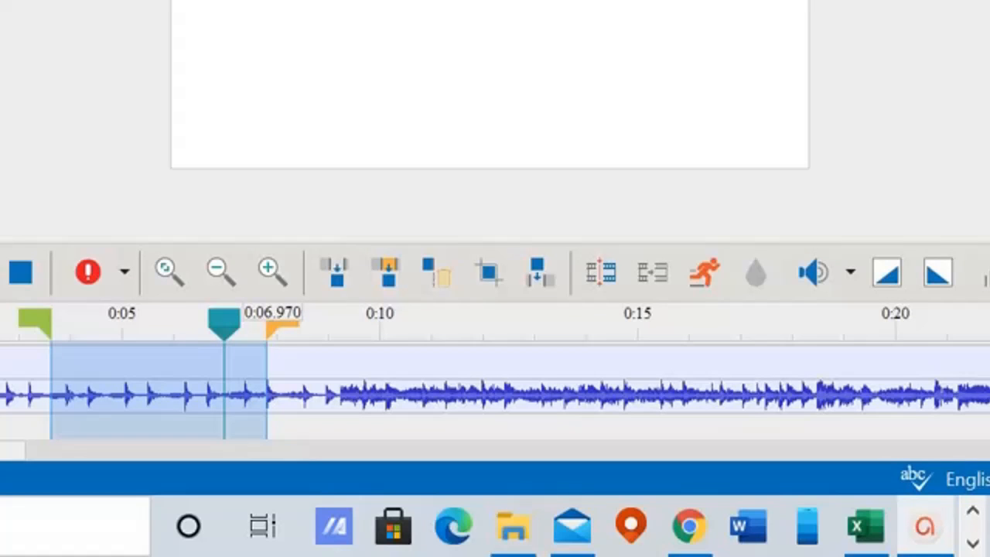
pyautogui.moveTo(225, 323); pyautogui.dragTo(51, 324)
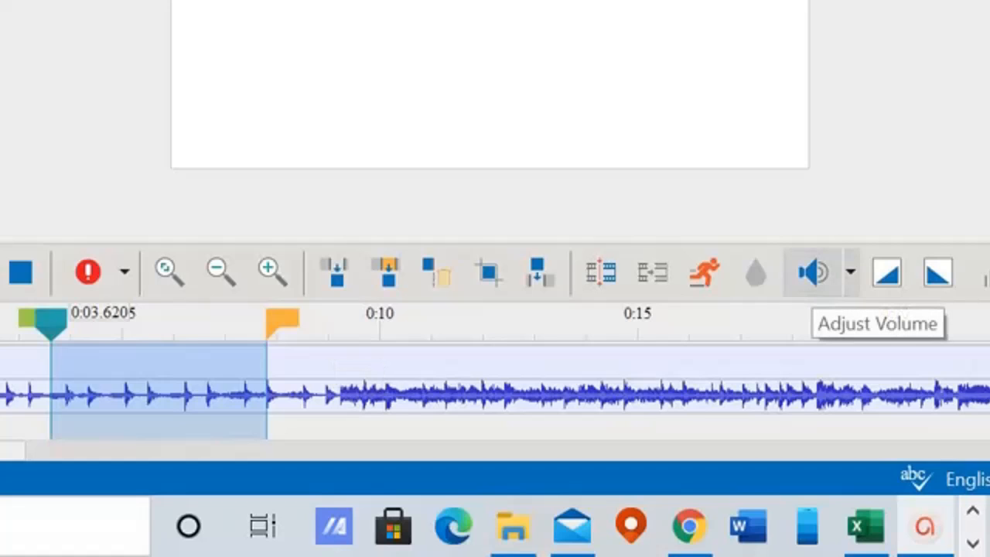
# Raise the selected range's volume well above 100% and preview the audio from shortly before that range.
pyautogui.click(812, 273)
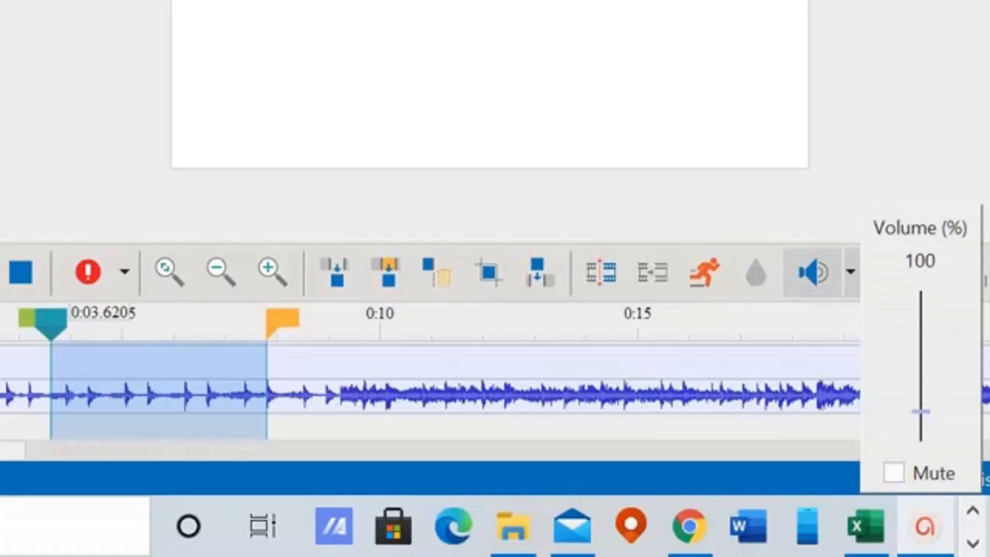
pyautogui.moveTo(921, 412); pyautogui.dragTo(921, 337)
pyautogui.click(0, 325)
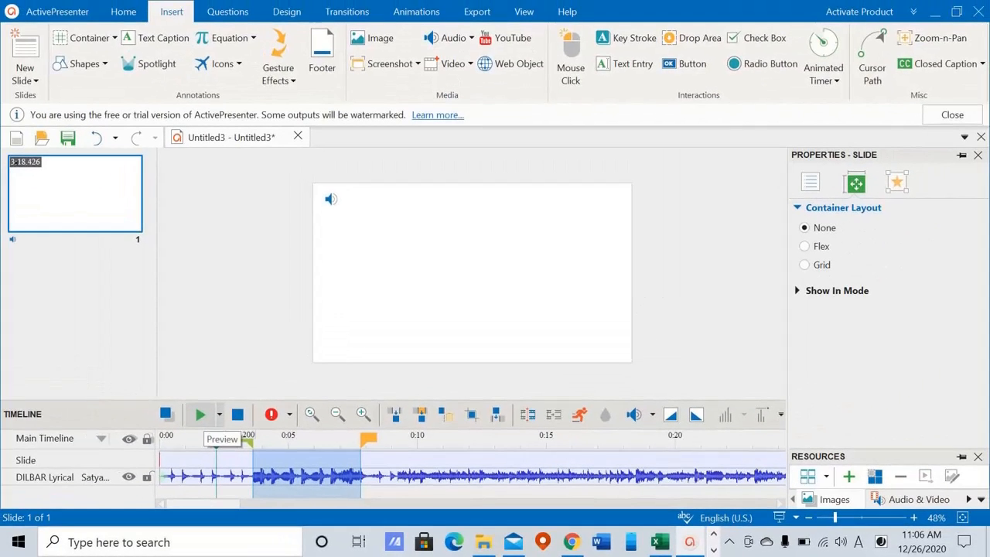
pyautogui.click(201, 415)
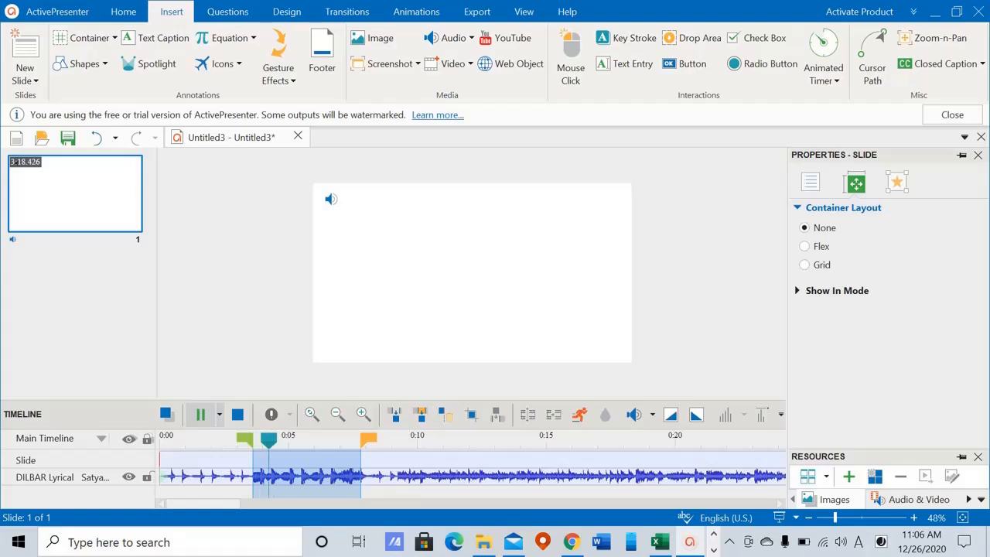
# Pause the preview and restore the original volume of the selected audio range.
pyautogui.click(200, 414)
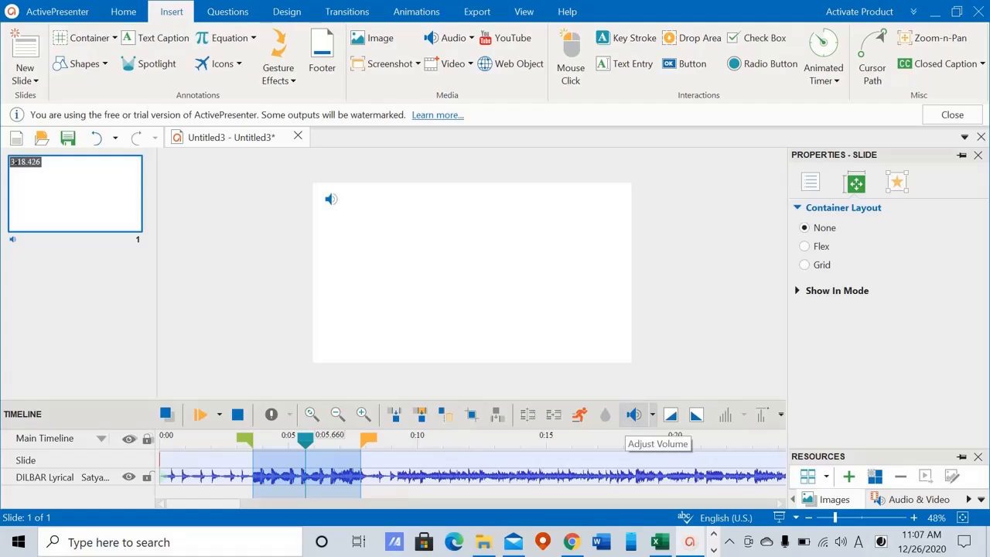
pyautogui.click(634, 416)
pyautogui.click(642, 437)
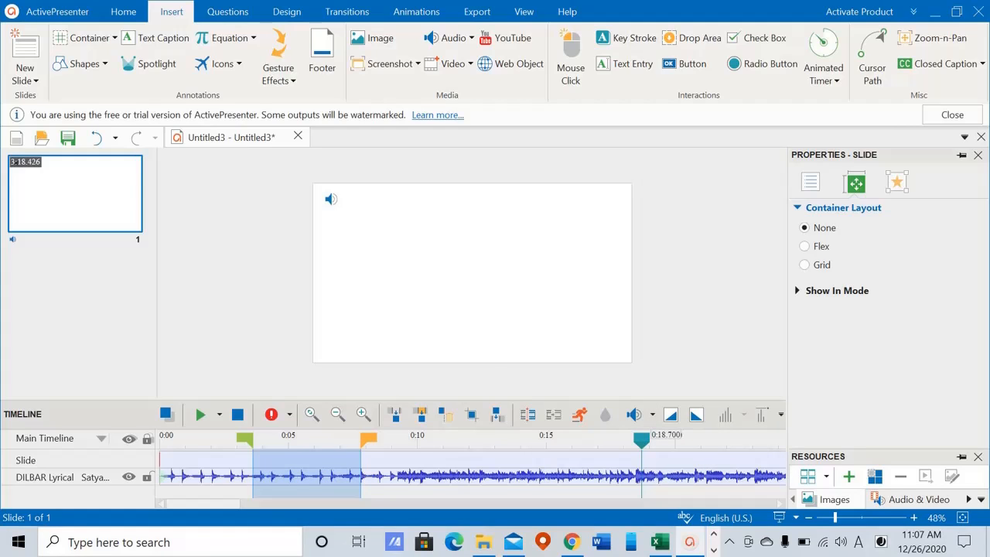
# Delete the timeline range from 0:00.000 to 0:07.800 and undo the deletion.
pyautogui.click(360, 437)
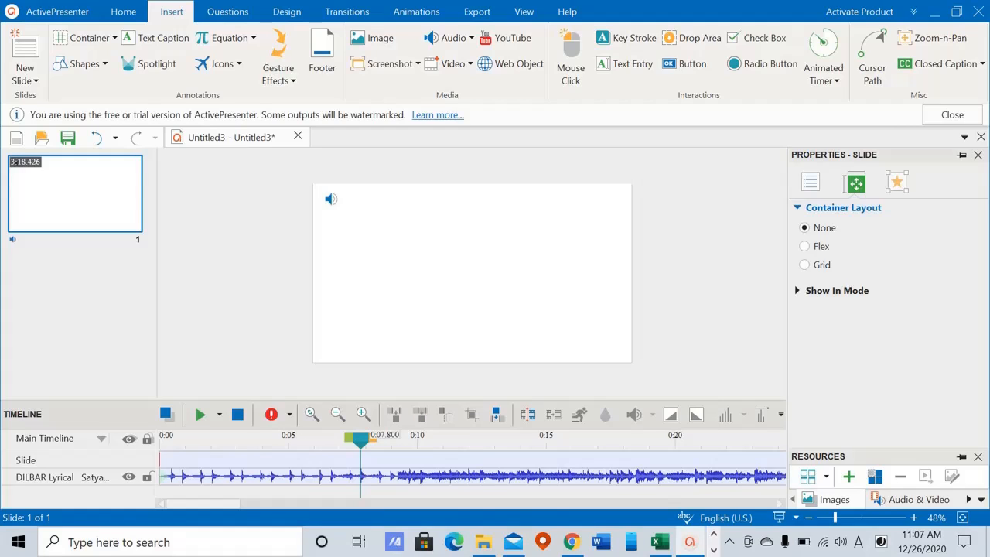
pyautogui.moveTo(360, 437); pyautogui.dragTo(160, 437)
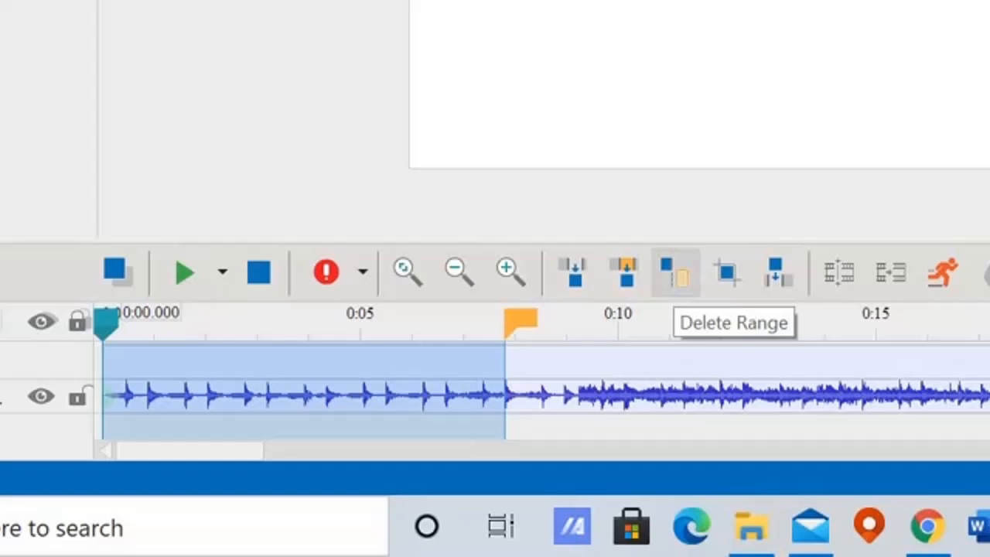
pyautogui.click(675, 273)
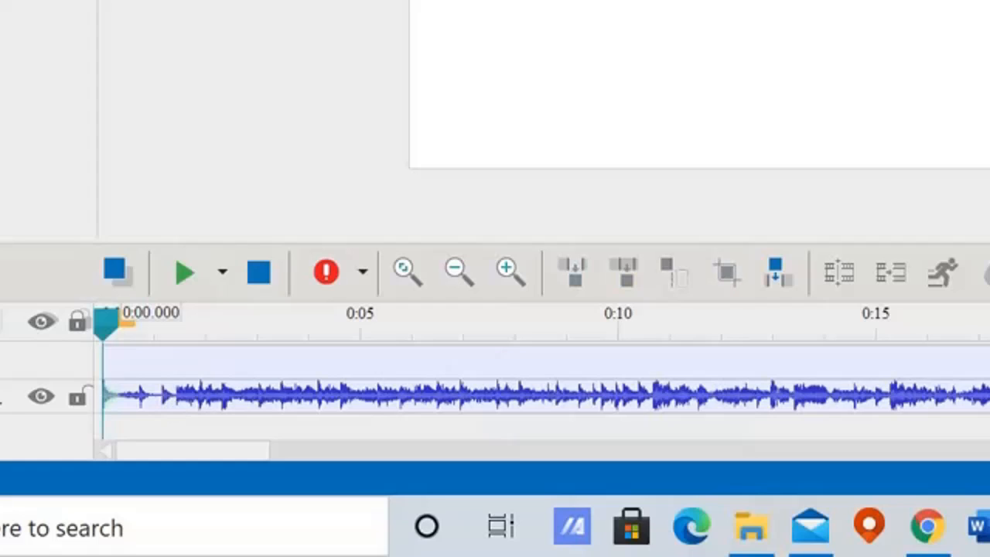
pyautogui.hotkey('ctrl', 'z')
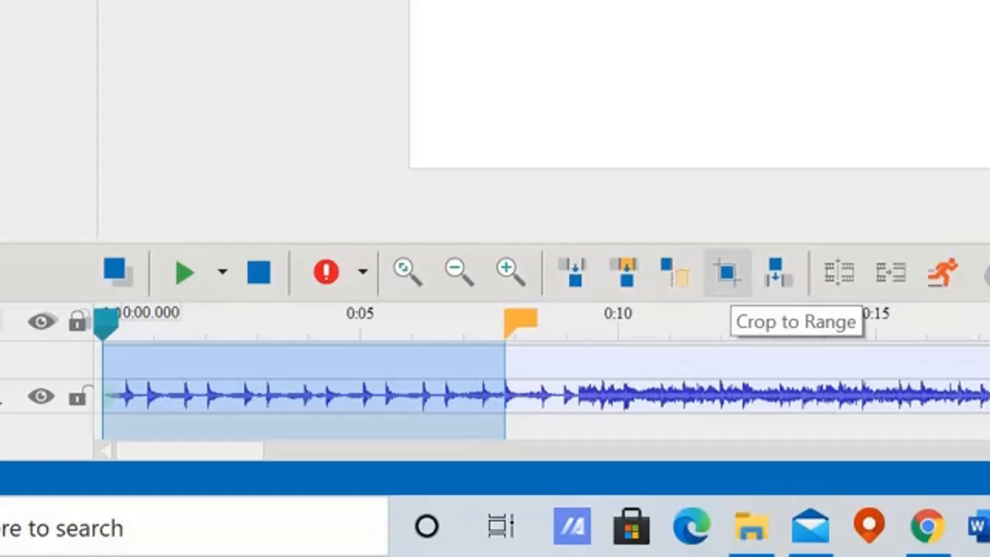
# Crop the timeline to the selected range, undo the crop and collapse the selection back to 0:00.000.
pyautogui.click(727, 273)
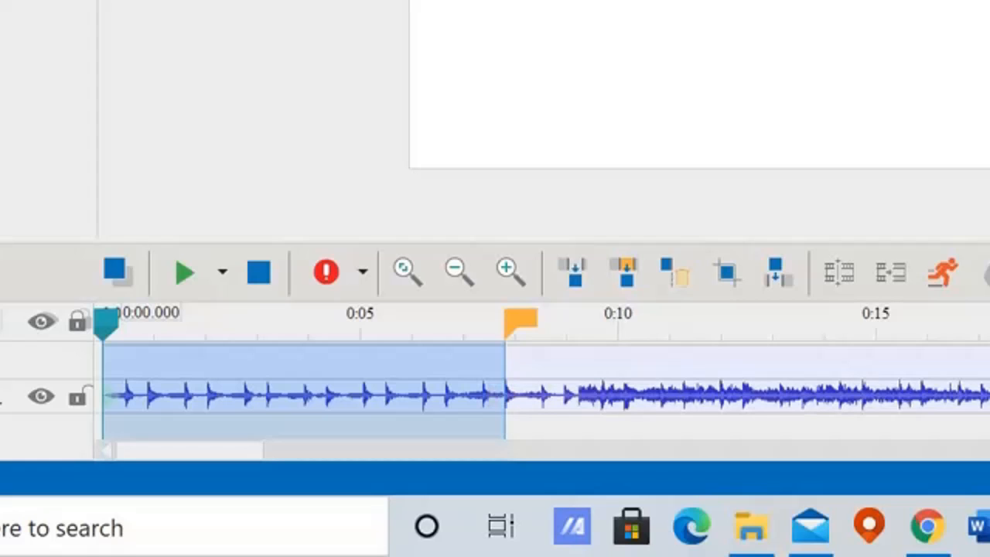
pyautogui.moveTo(520, 318); pyautogui.dragTo(119, 318)
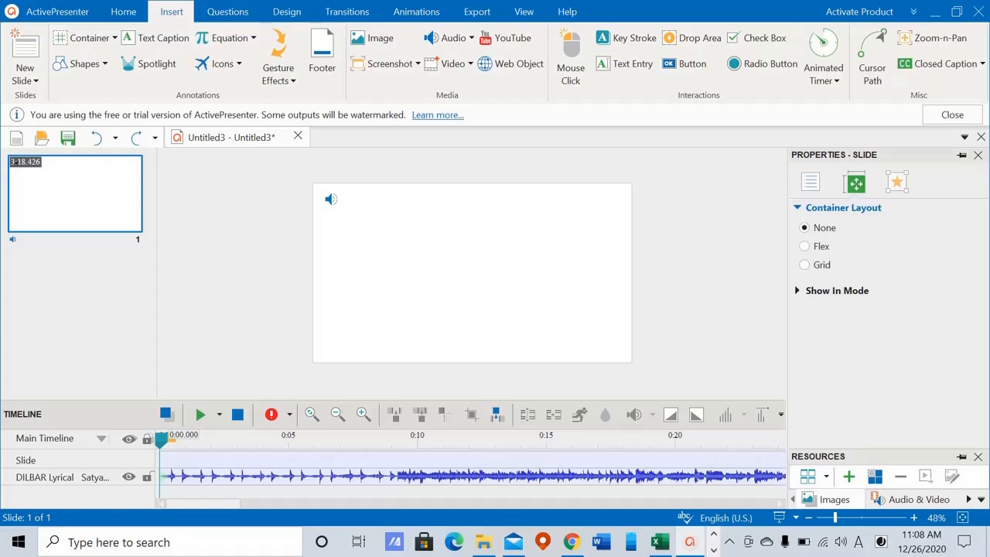
# Apply an audio fade-in to the range from 0:10.940 to 0:14.720, accepting the watermark notice, and preview it from the range's start.
pyautogui.click(442, 435)
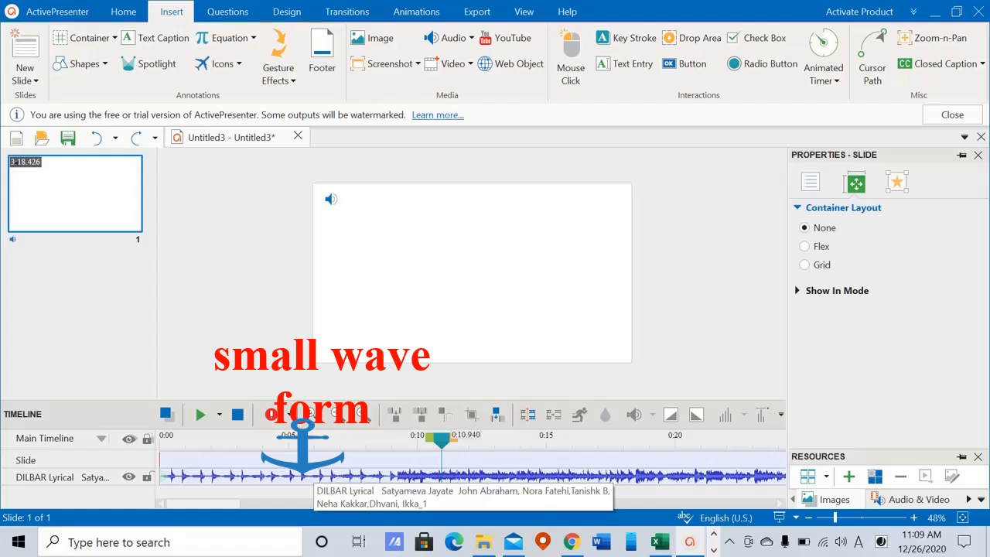
pyautogui.moveTo(441, 439); pyautogui.dragTo(539, 439)
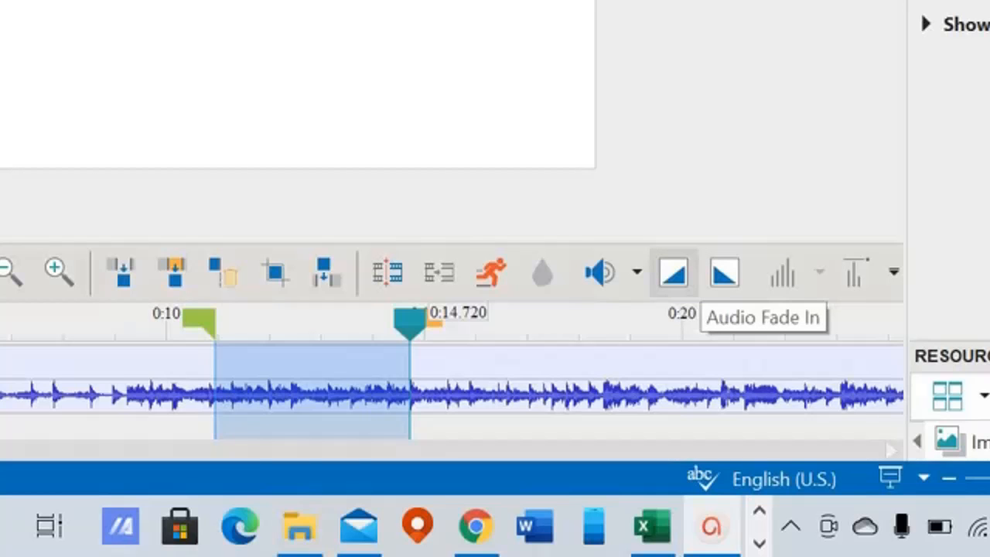
pyautogui.click(674, 278)
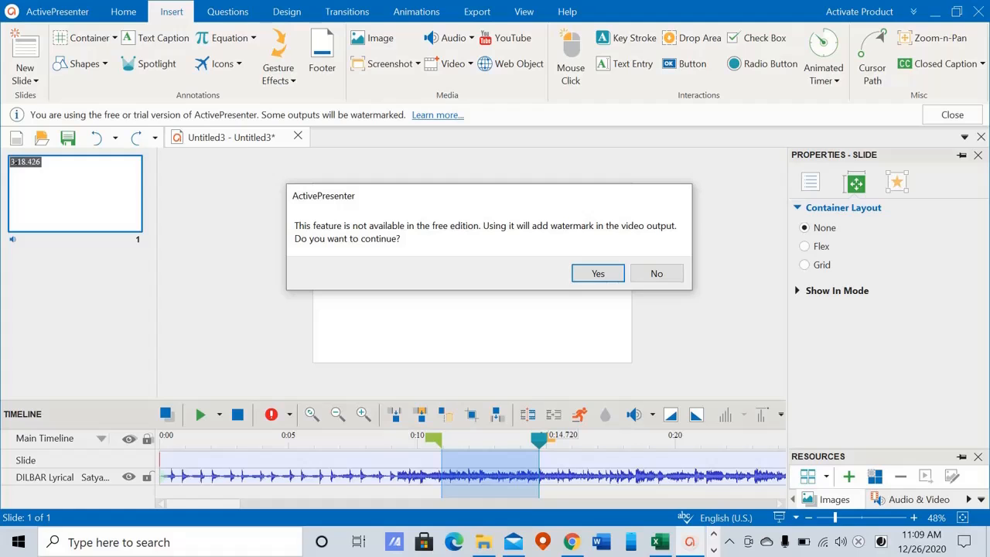
pyautogui.press('Return')
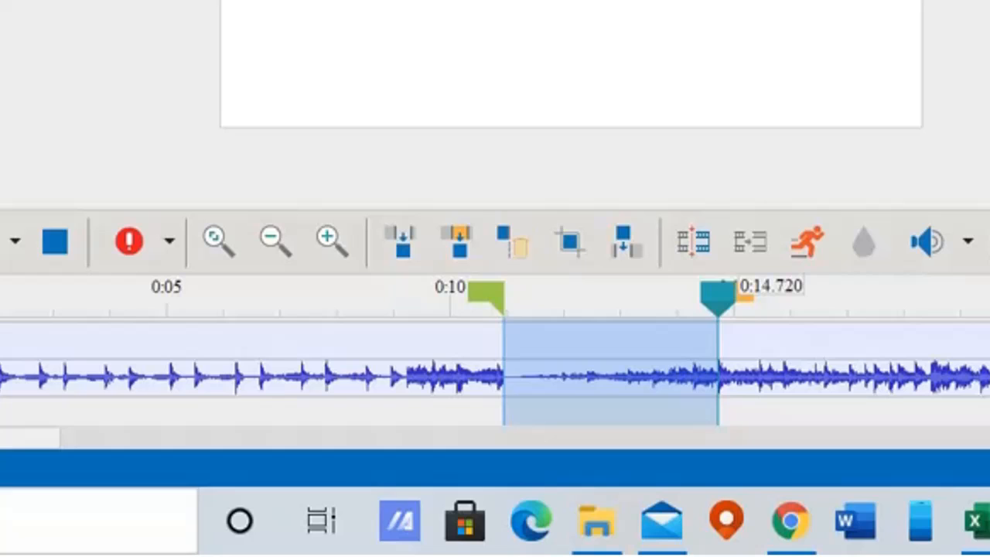
pyautogui.moveTo(718, 295); pyautogui.dragTo(504, 295)
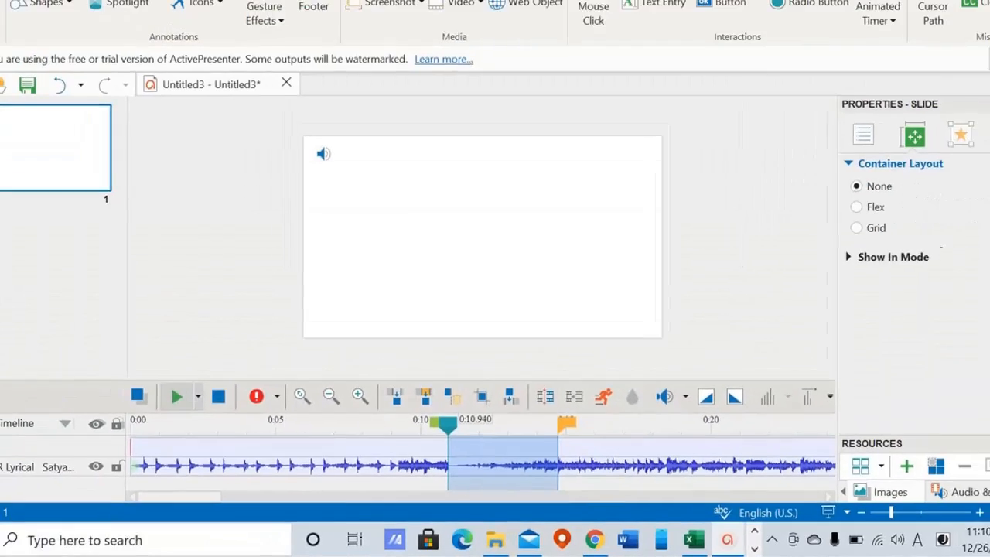
pyautogui.click(200, 415)
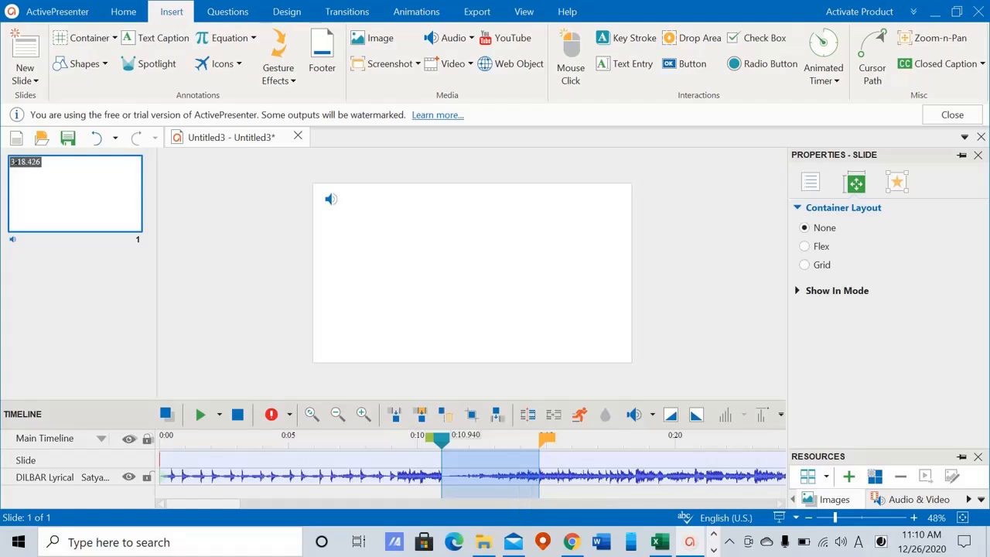
# Apply an audio fade-in to a second timeline range from about 0:19.6 to 0:23.880.
pyautogui.moveTo(204, 504); pyautogui.dragTo(235, 504)
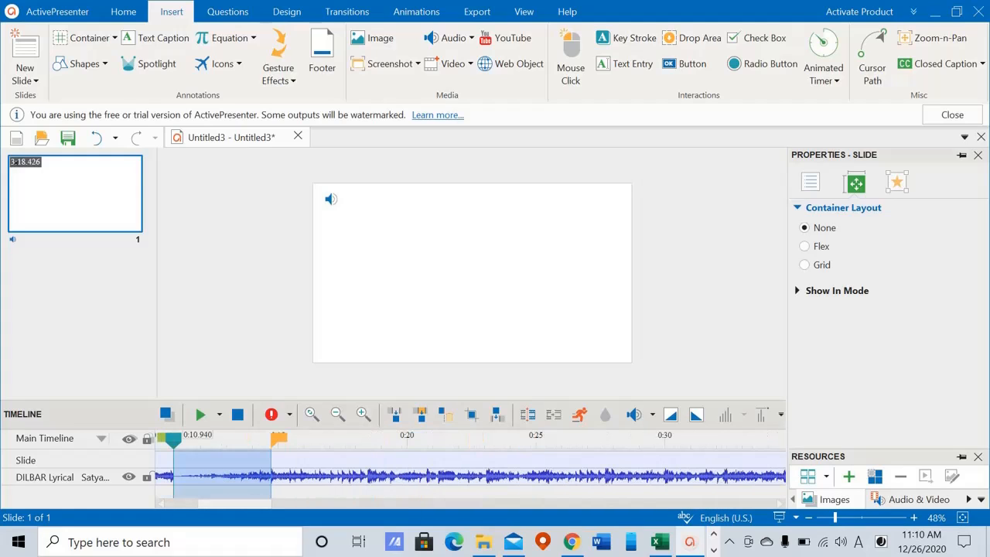
pyautogui.click(382, 439)
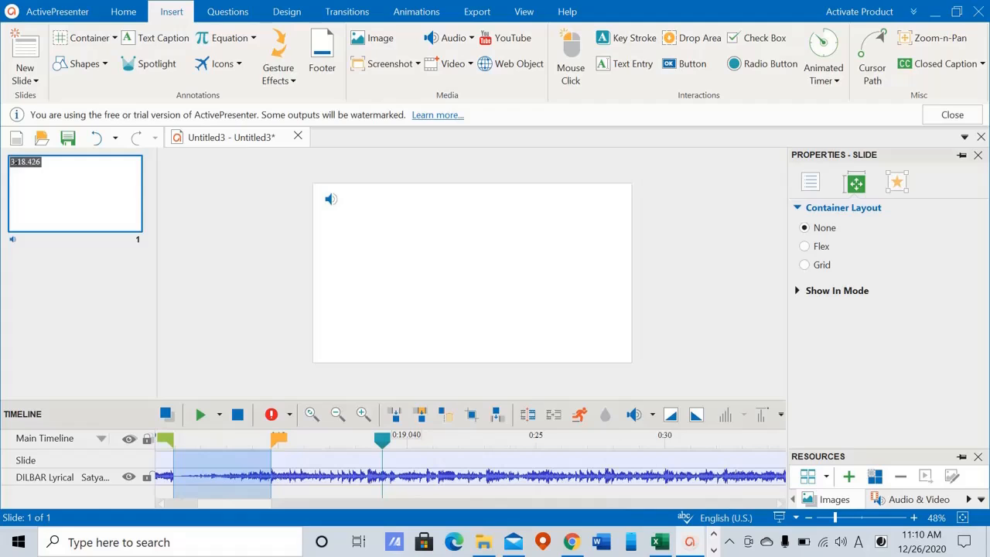
pyautogui.moveTo(382, 439)
pyautogui.mouseDown()
pyautogui.moveTo(166, 440)
pyautogui.moveTo(507, 439)
pyautogui.mouseUp()
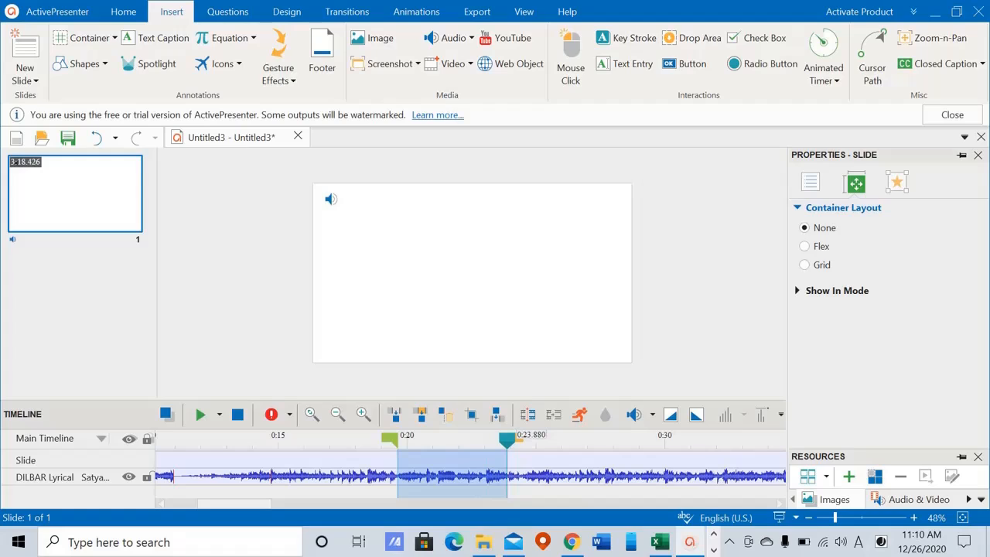
pyautogui.click(671, 414)
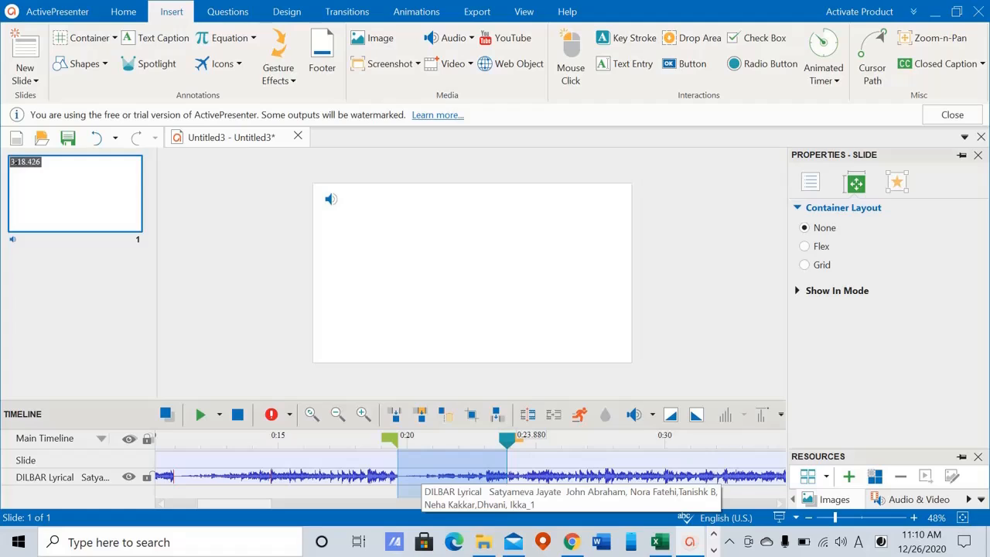
# Move the playhead to 0:18.100 and restore the original volume of the second faded range.
pyautogui.moveTo(507, 439); pyautogui.dragTo(358, 439)
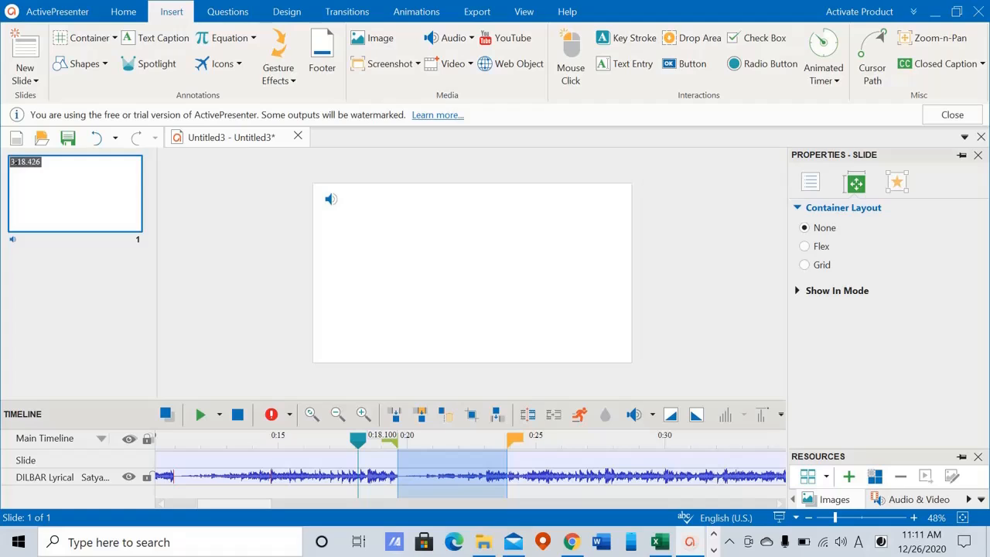
pyautogui.click(653, 415)
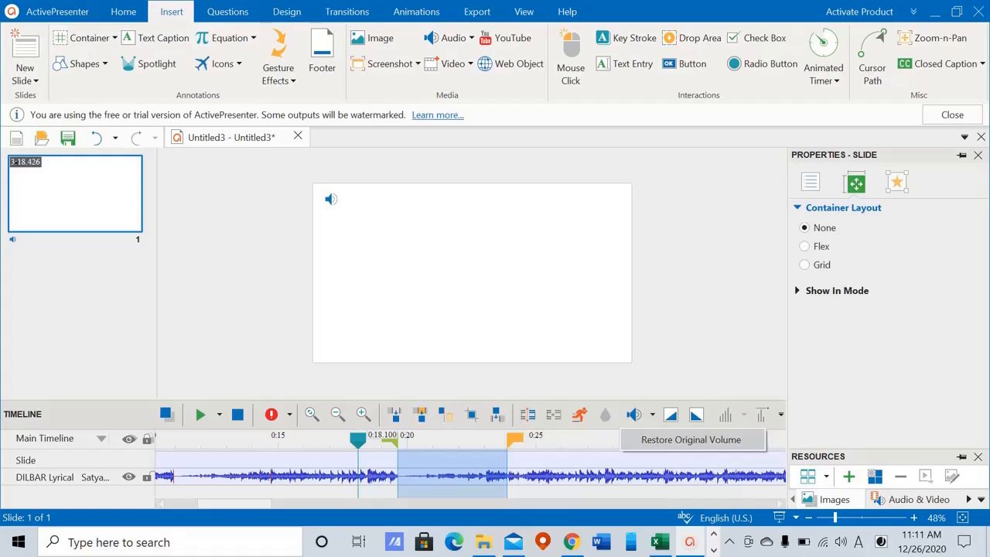
pyautogui.click(690, 440)
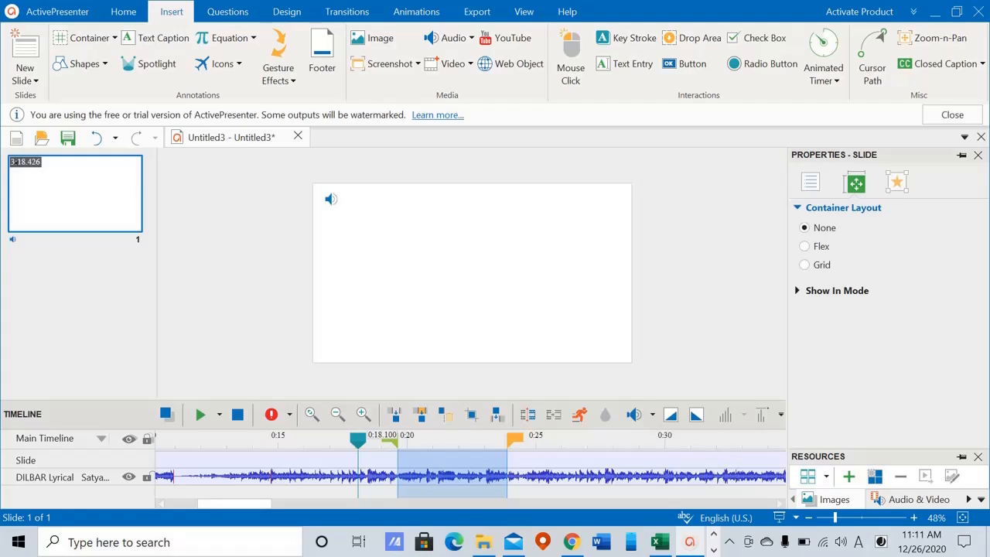
# Apply an audio fade-out to the end of the clip, over the range from 3:14.020 to 3:18.426.
pyautogui.moveTo(234, 503); pyautogui.dragTo(740, 503)
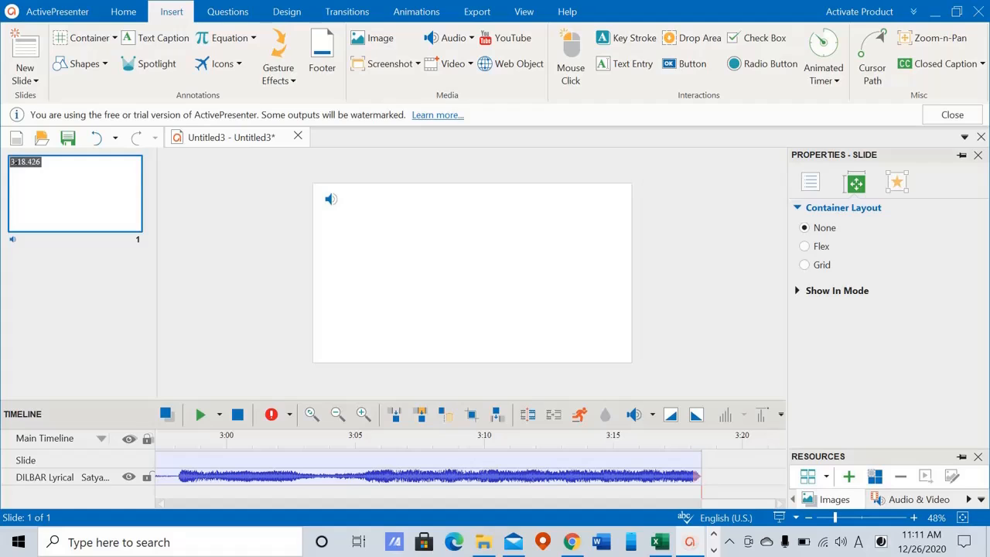
pyautogui.click(585, 439)
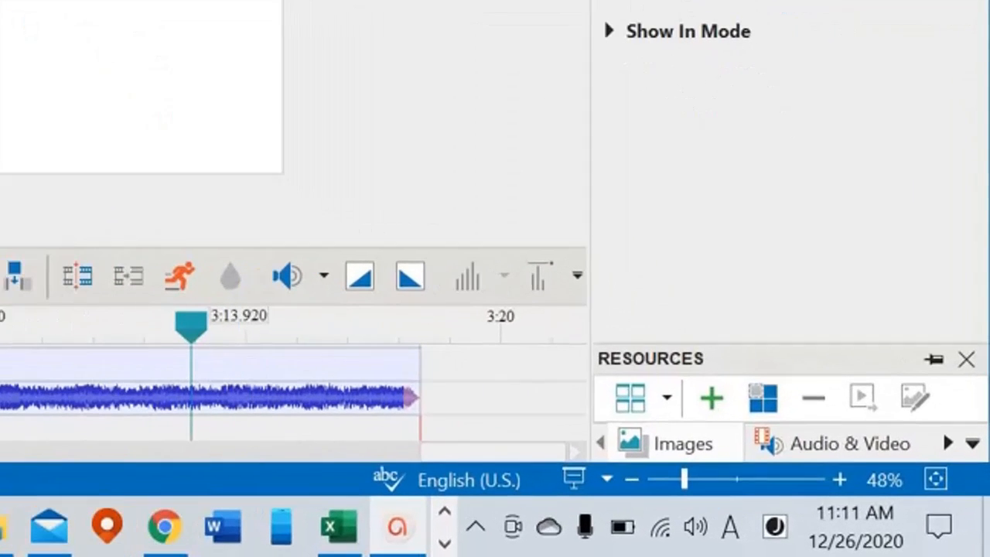
pyautogui.click(196, 326)
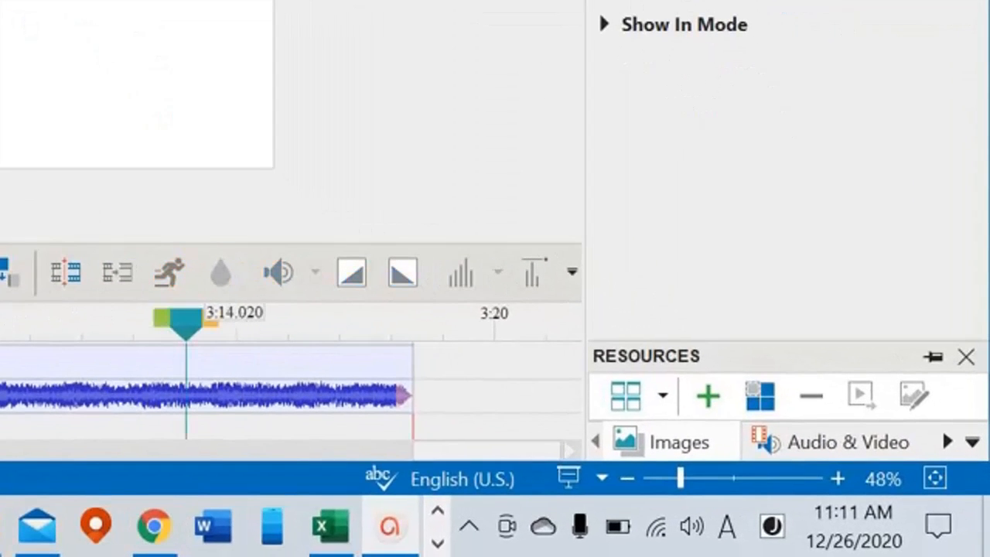
pyautogui.moveTo(186, 325); pyautogui.dragTo(414, 325)
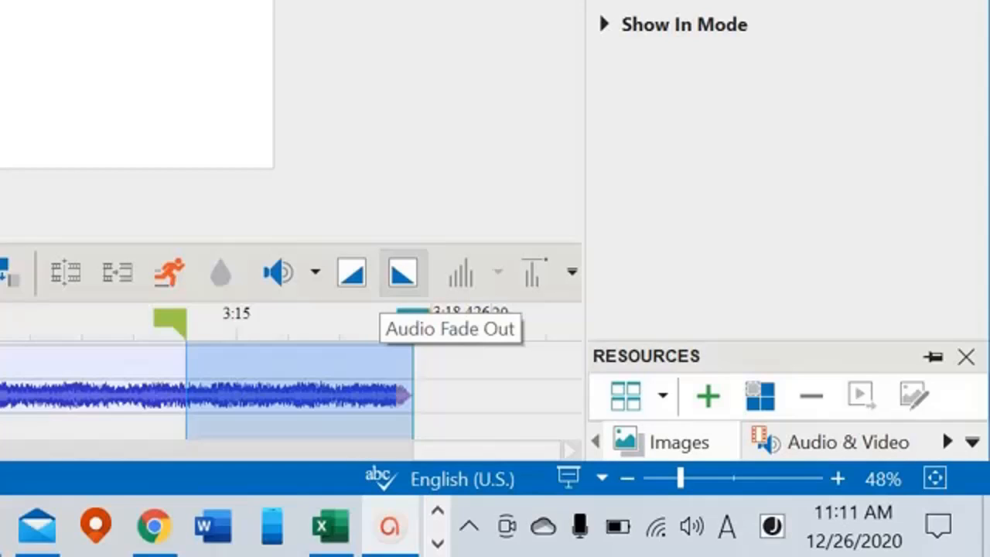
pyautogui.click(402, 272)
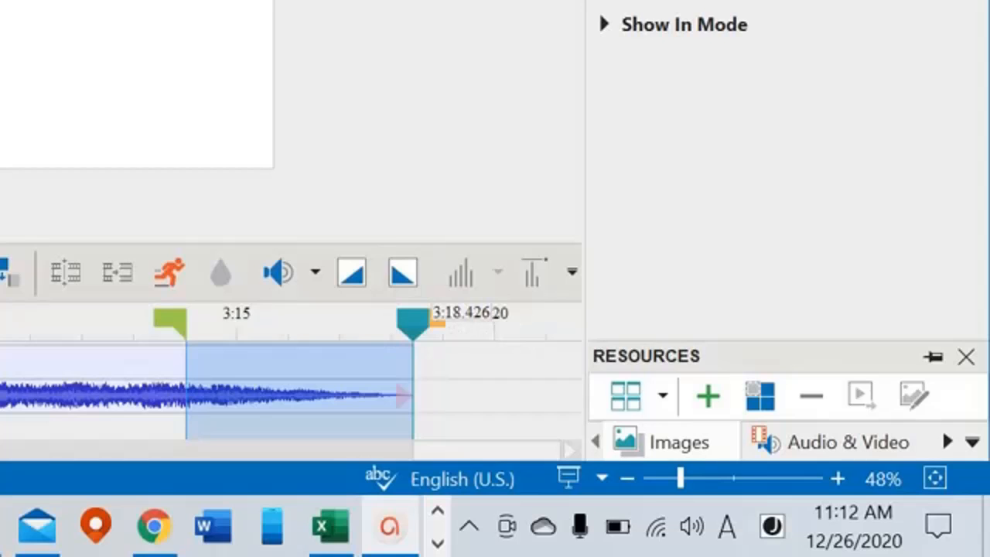
# Preview the faded ending from the range's start and undo the fade-out.
pyautogui.press('space')
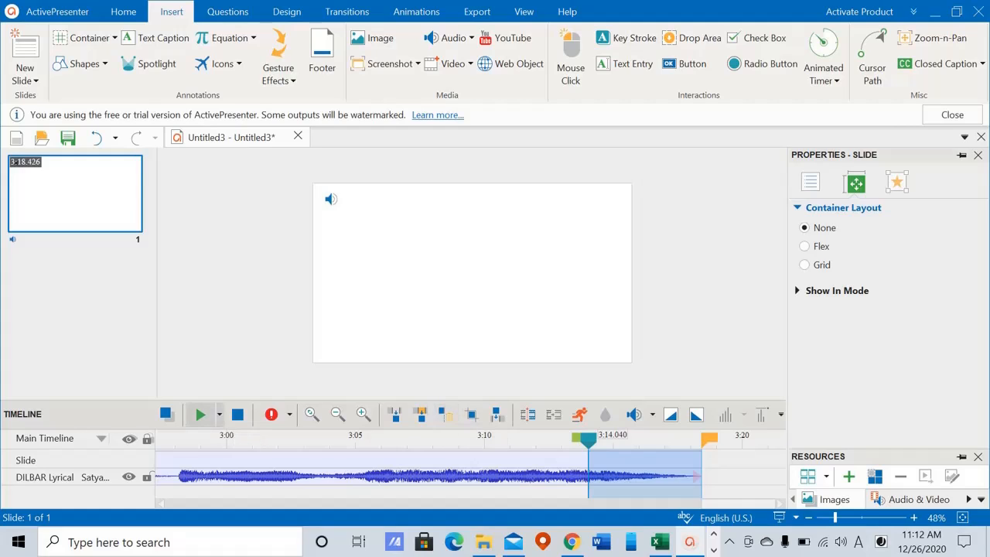
pyautogui.click(201, 415)
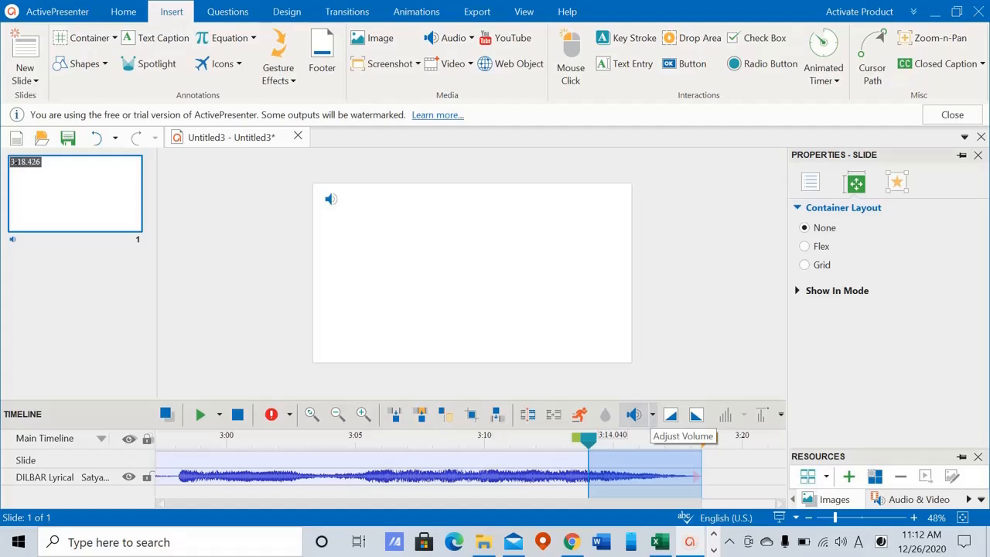
pyautogui.hotkey('ctrl', 'z')
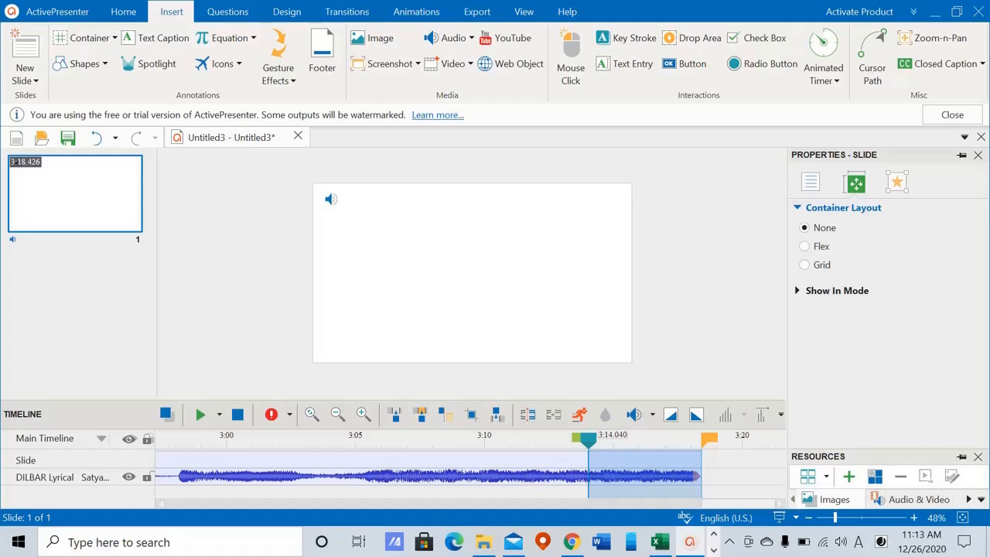
# Select and copy the audio range from about 0:09 to about 0:10.9, just before the faded-in section.
pyautogui.moveTo(588, 439)
pyautogui.mouseDown()
pyautogui.moveTo(701, 440)
pyautogui.moveTo(588, 440)
pyautogui.mouseUp()
pyautogui.hscroll(-10, 471, 464)
pyautogui.hscroll(-10, 471, 472)
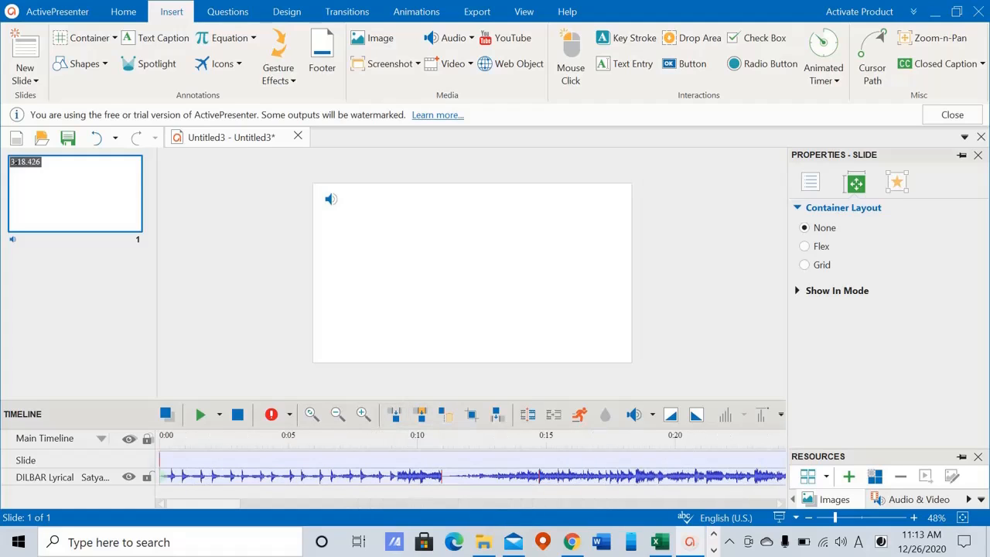
pyautogui.click(390, 436)
pyautogui.moveTo(390, 435); pyautogui.dragTo(441, 435)
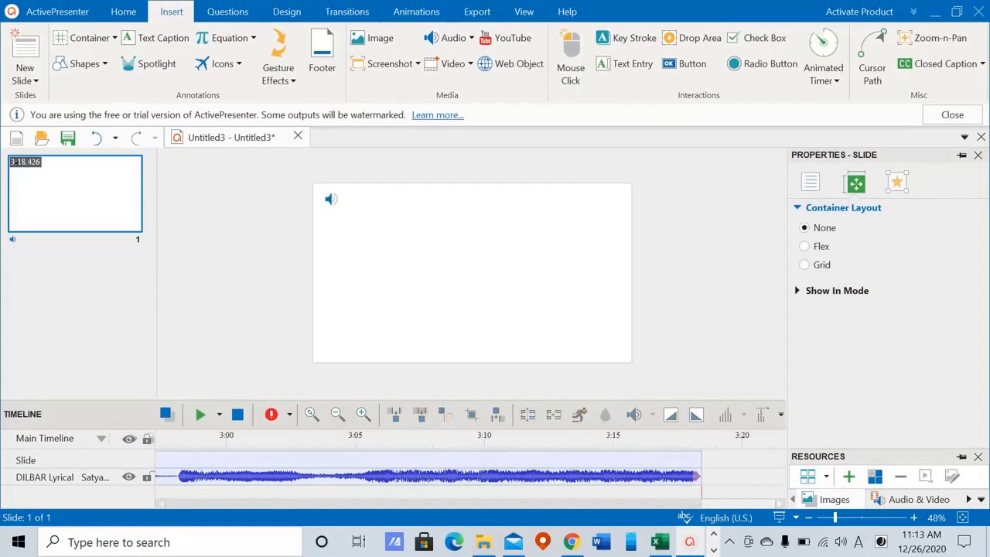
# Paste the copied audio at the end of the slide at 3:18.426 and undo the paste.
pyautogui.click(702, 439)
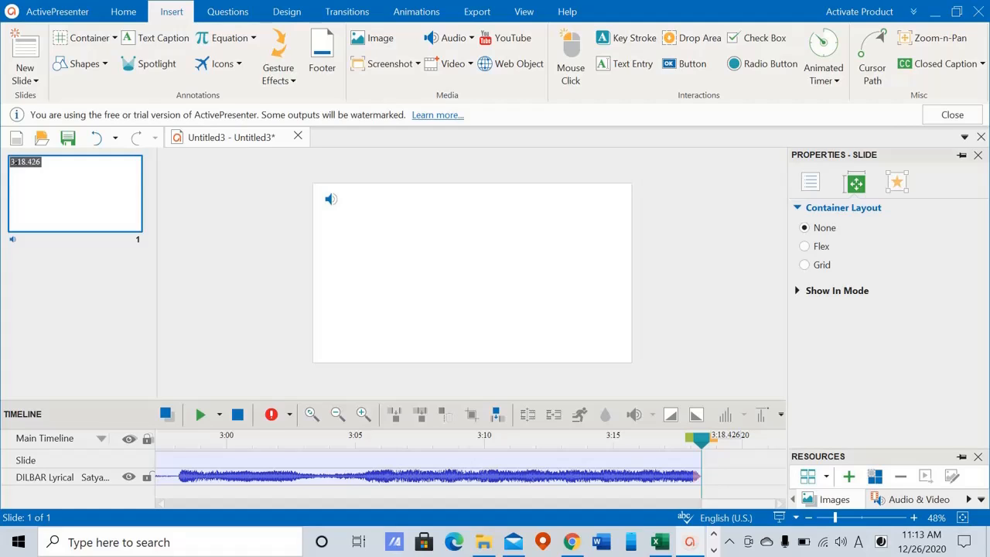
pyautogui.hotkey('ctrl', 'v')
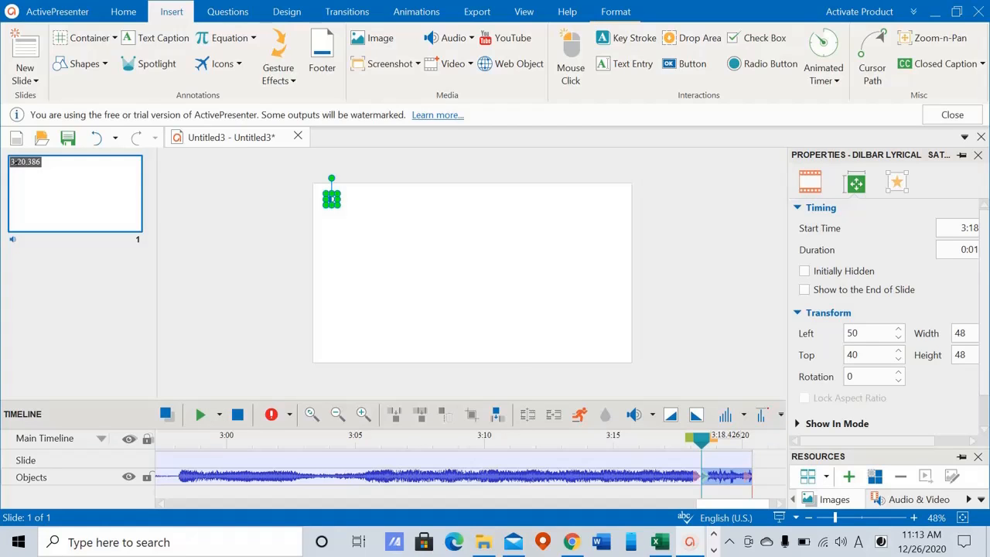
pyautogui.hotkey('ctrl', 'z')
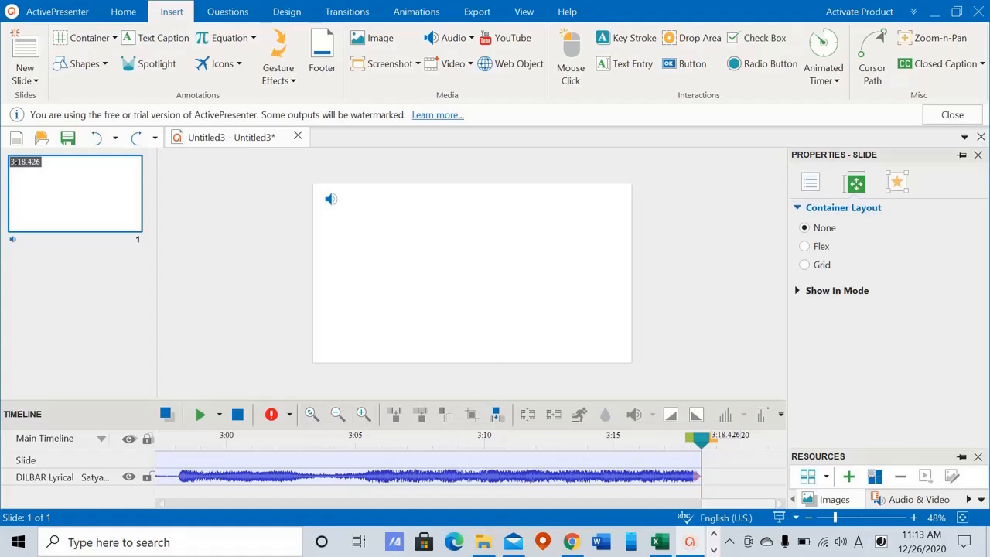
pyautogui.hscroll(-10, 471, 464)
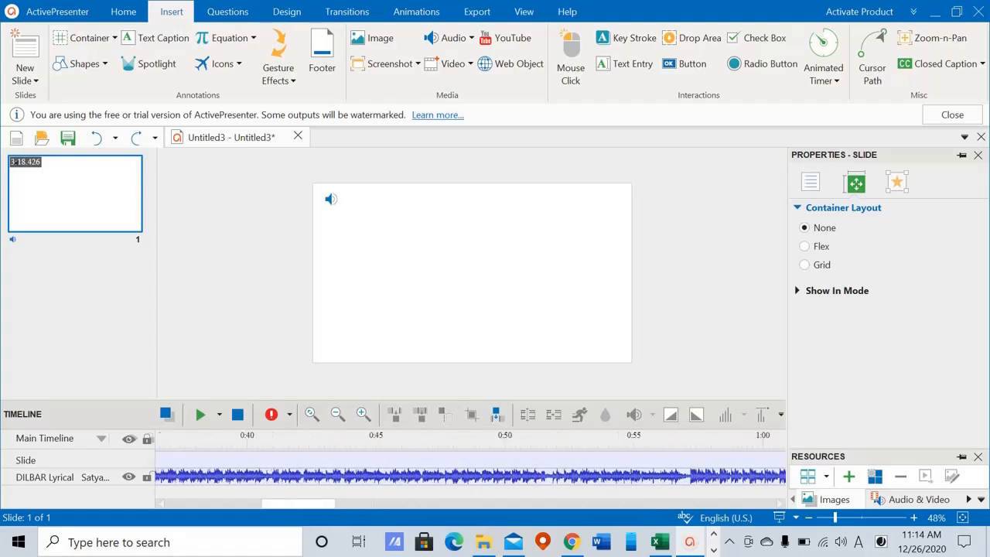
# Insert the Vaaste Song audio file from the Music folder and delete the resulting clip at the slide's end.
pyautogui.hscroll(-4, 471, 472)
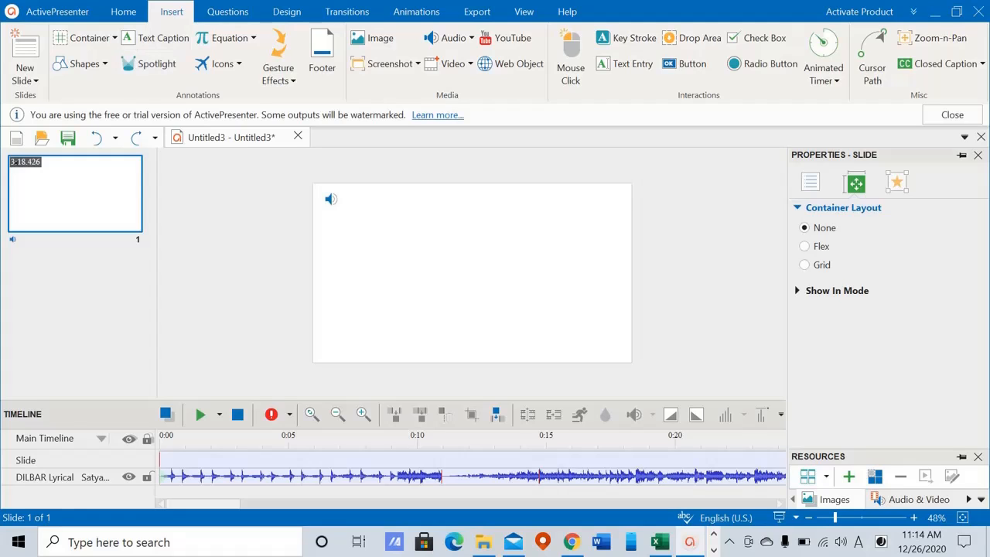
pyautogui.click(455, 39)
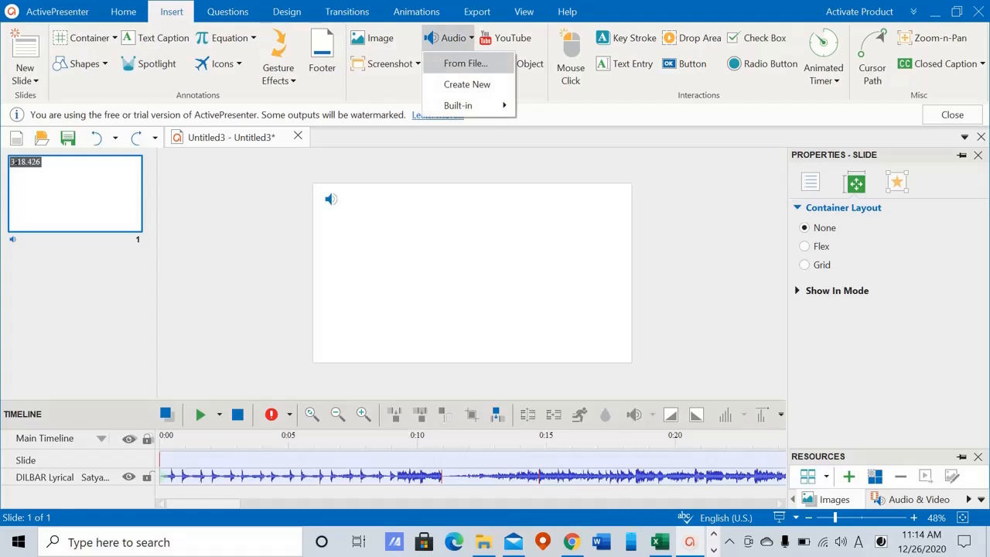
pyautogui.click(466, 64)
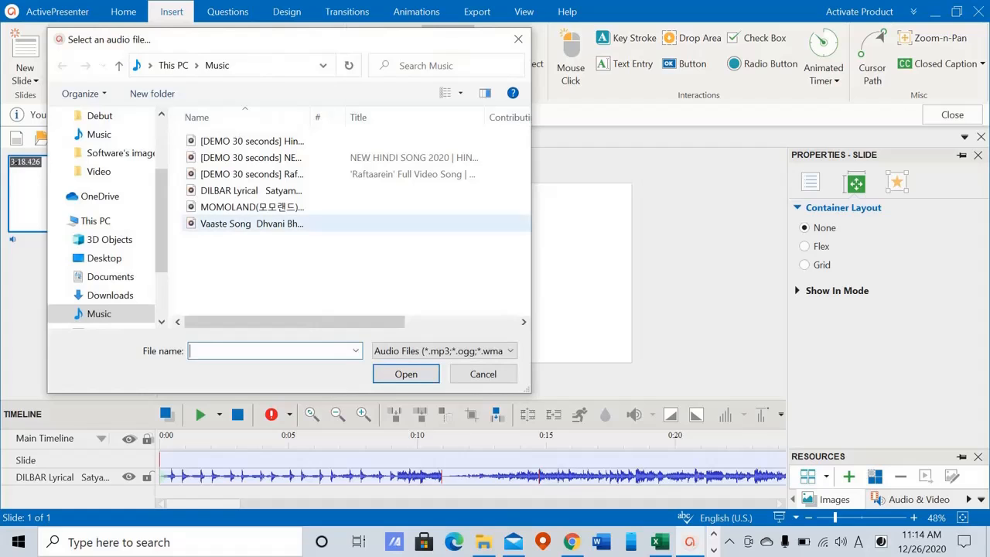
pyautogui.click(237, 224)
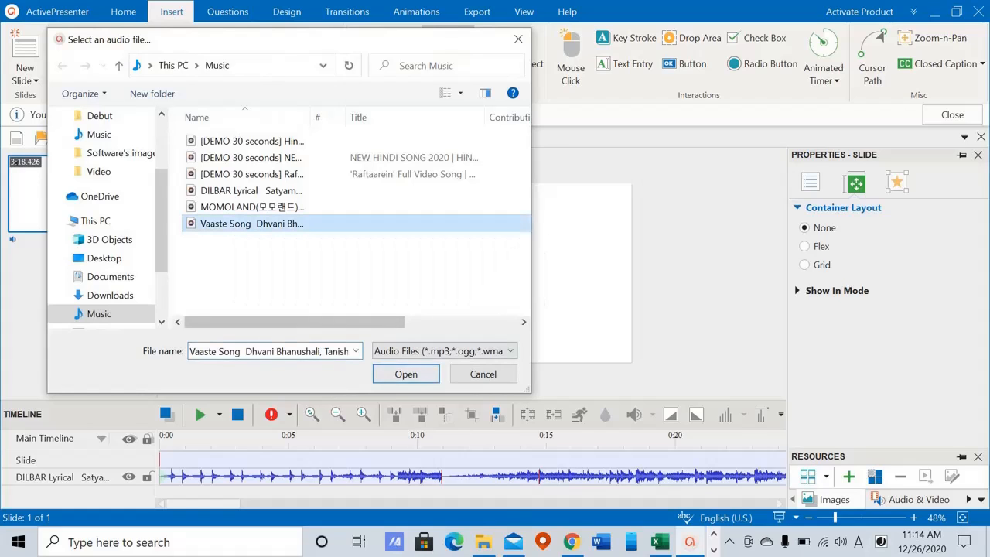
pyautogui.click(405, 374)
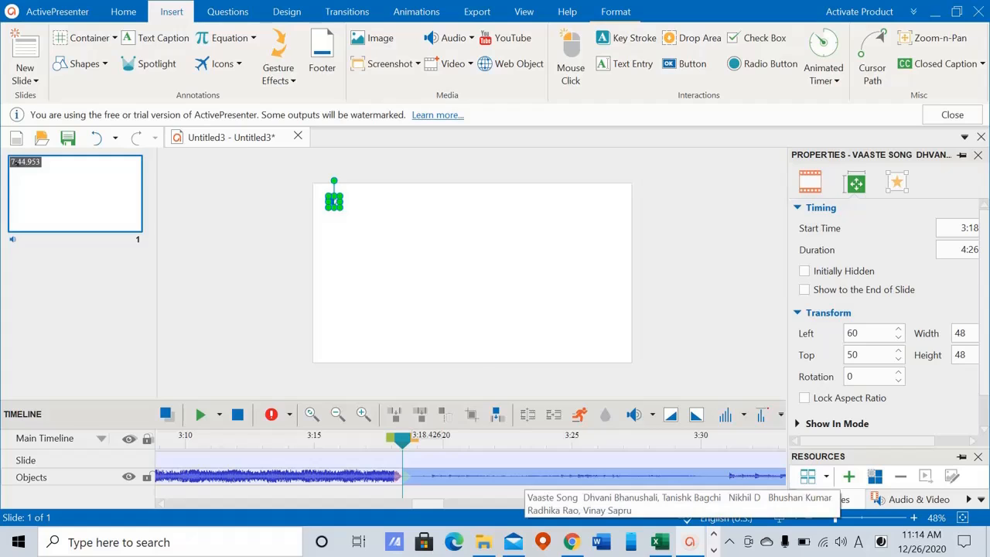
pyautogui.press('Delete')
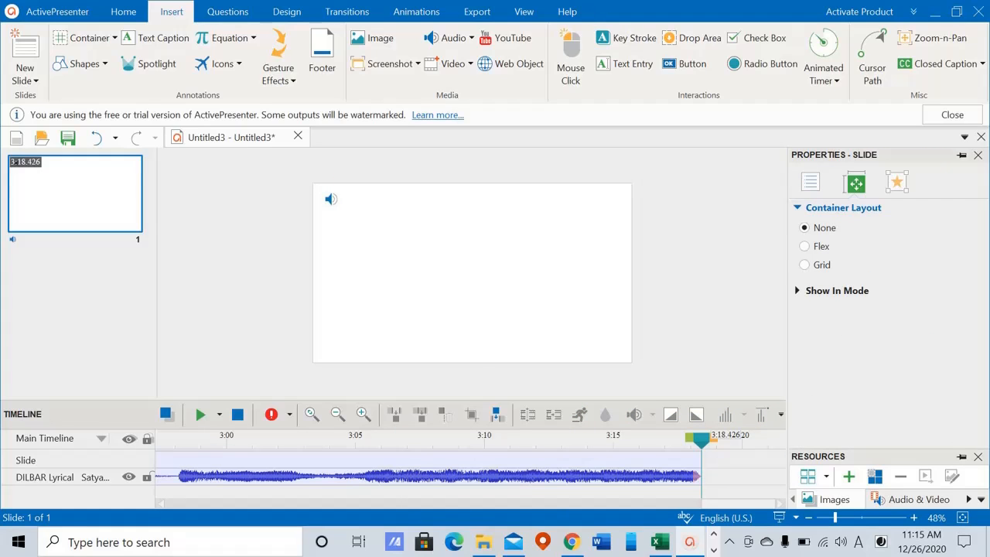
# Insert the Vaaste Song audio file from the Music folder at 0:00.060, near the start of the timeline.
pyautogui.moveTo(739, 503); pyautogui.dragTo(203, 504)
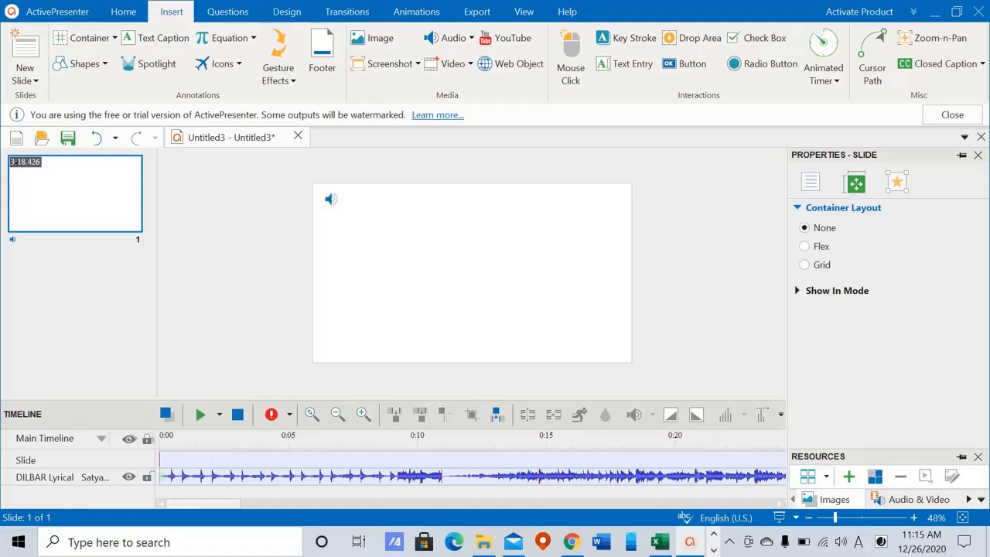
pyautogui.click(161, 438)
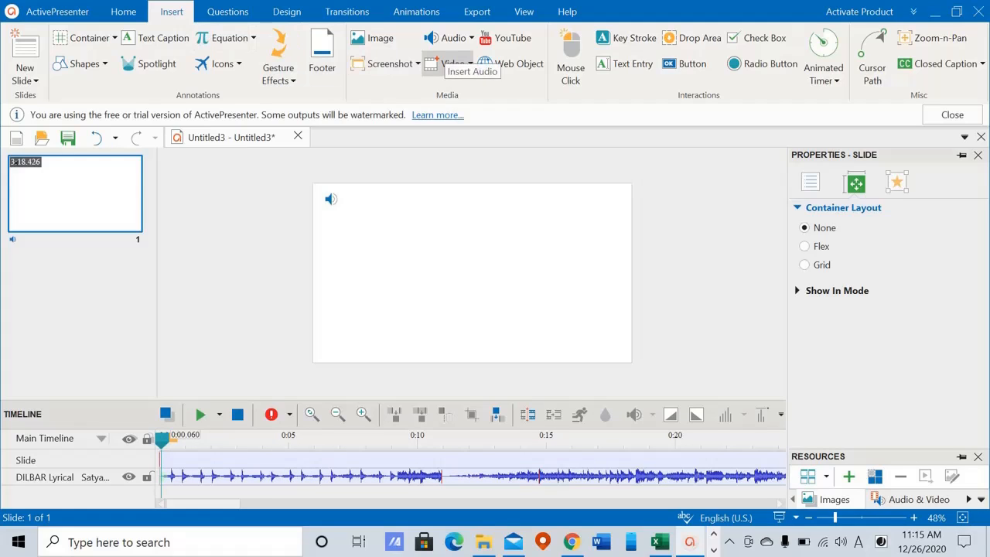
pyautogui.click(462, 38)
pyautogui.click(468, 62)
pyautogui.click(251, 224)
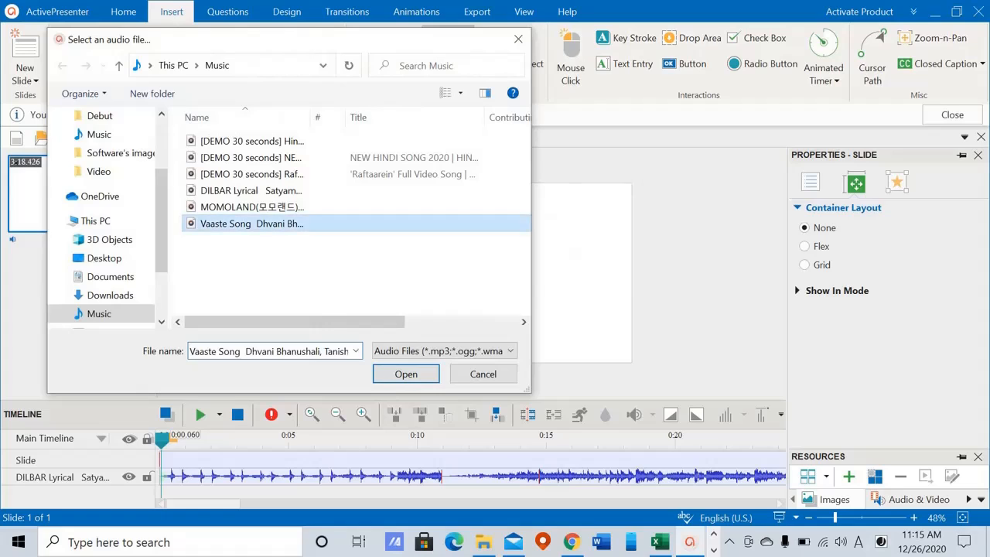
pyautogui.click(427, 374)
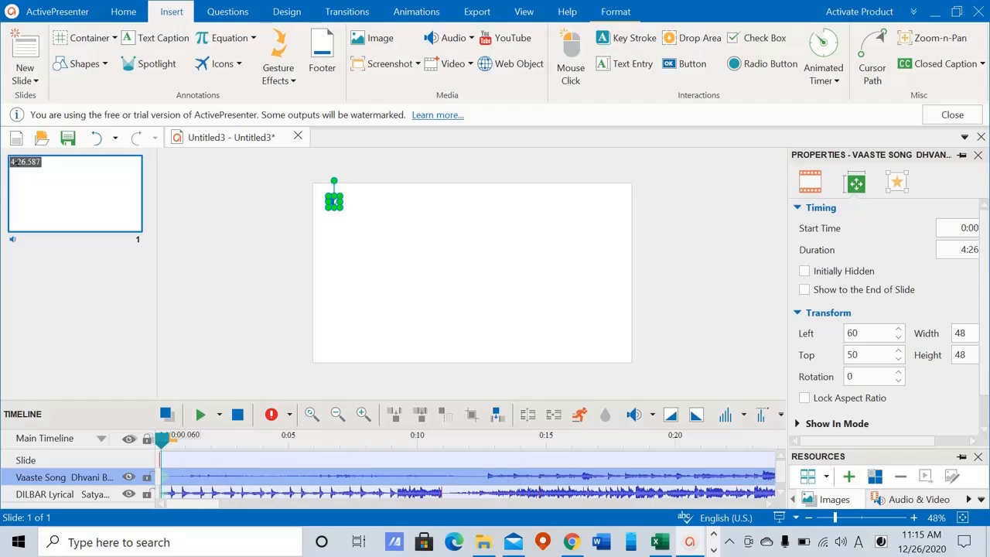
# Mute the DILBAR Lyrical audio clip.
pyautogui.scroll(-1, 181, 483)
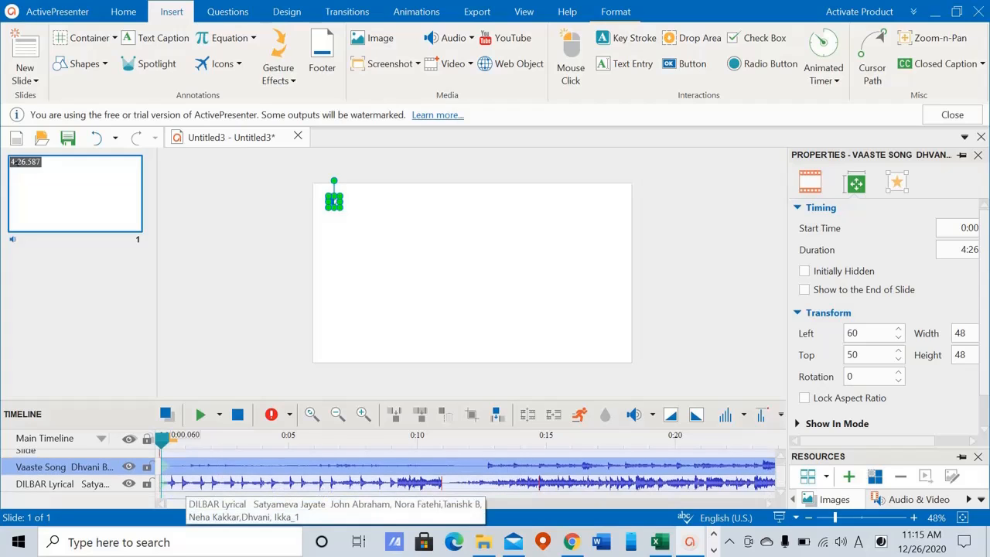
pyautogui.click(184, 484)
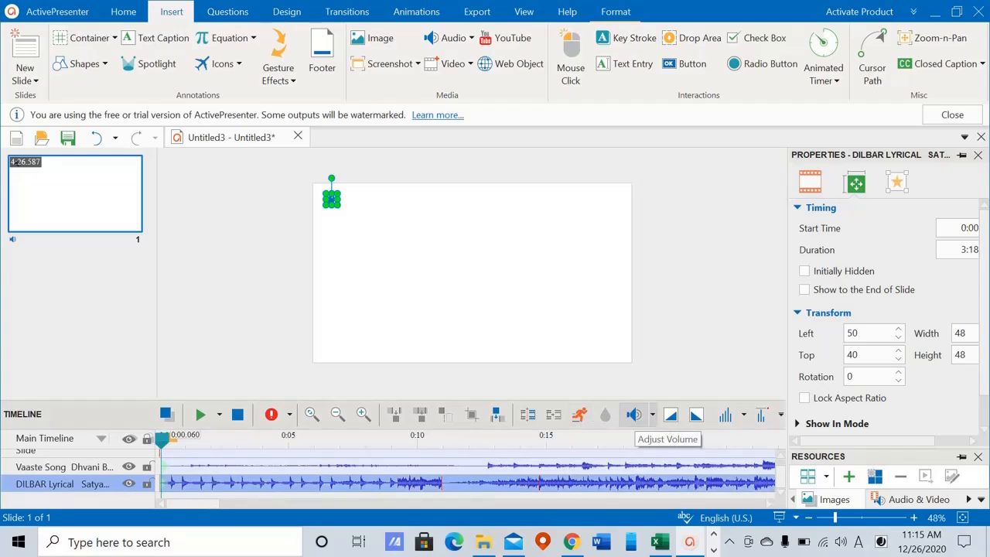
pyautogui.click(634, 415)
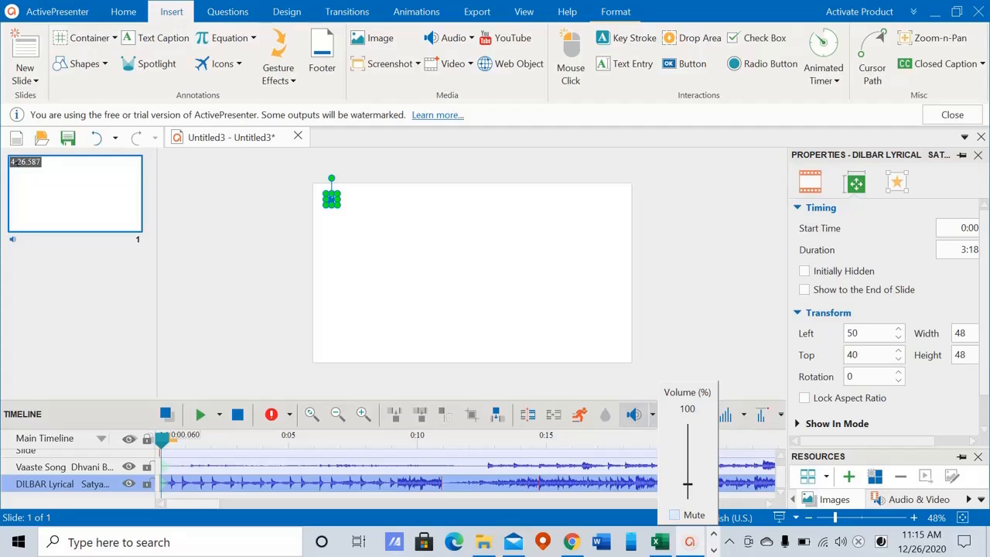
pyautogui.click(674, 515)
pyautogui.click(219, 483)
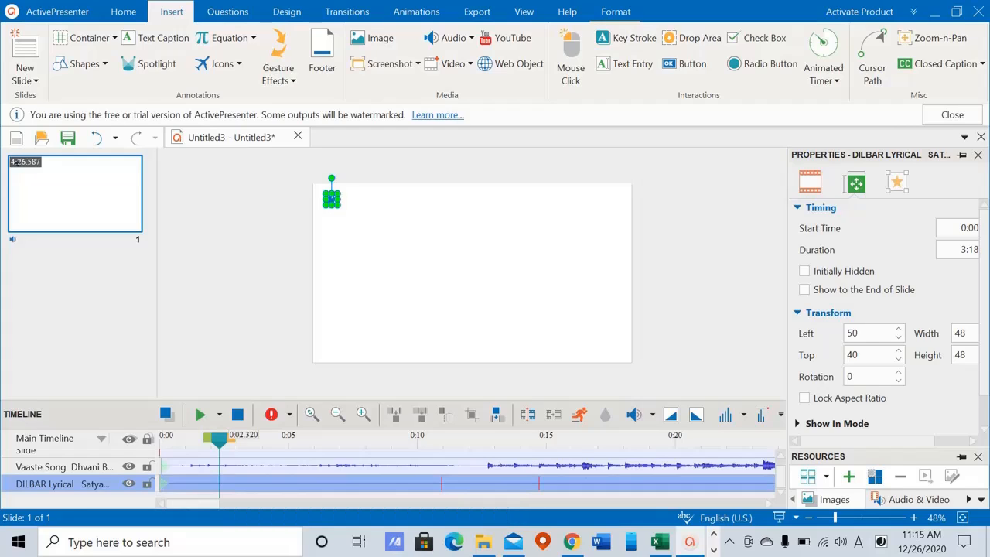
# Preview both audio tracks from 0:00.000 and stop playback at about 0:06.4.
pyautogui.moveTo(219, 438); pyautogui.dragTo(160, 438)
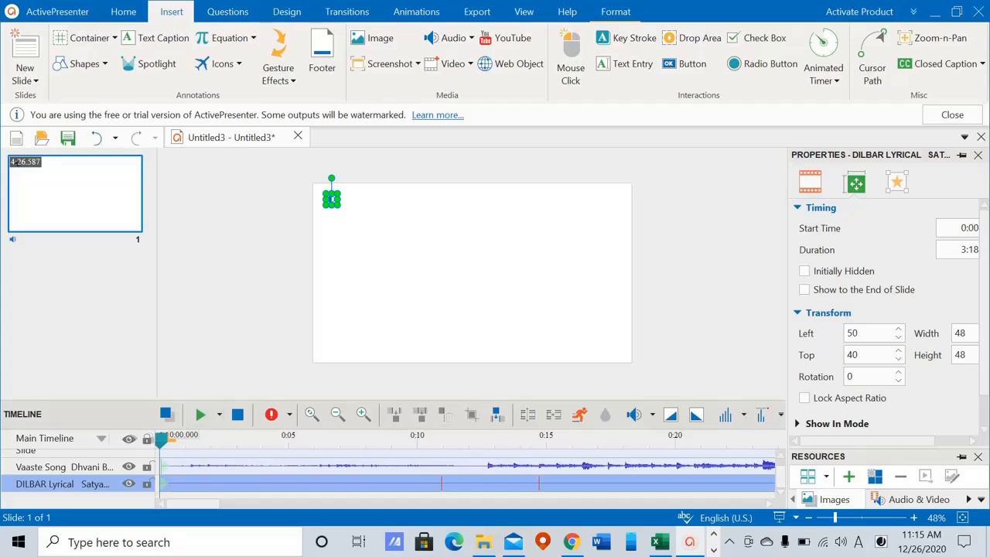
pyautogui.click(201, 415)
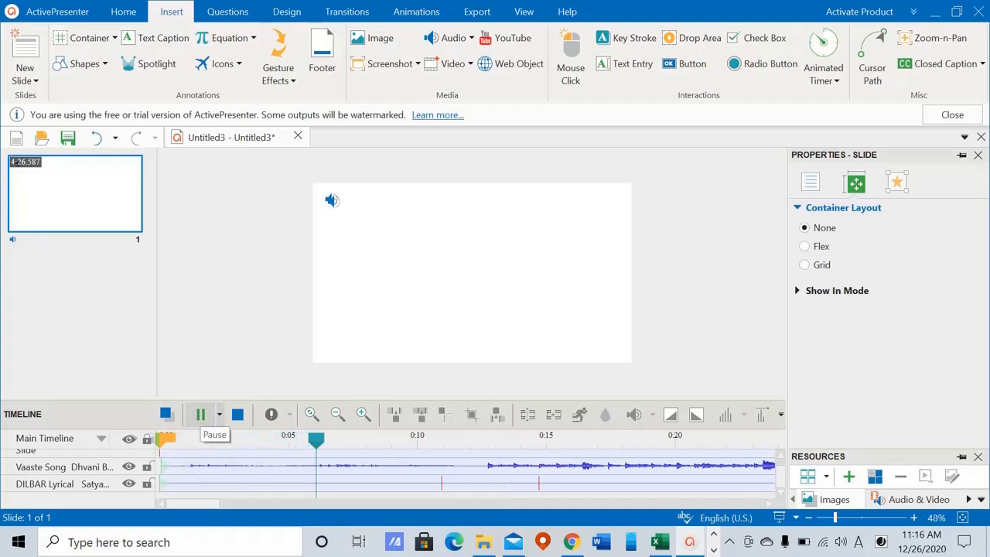
pyautogui.click(200, 415)
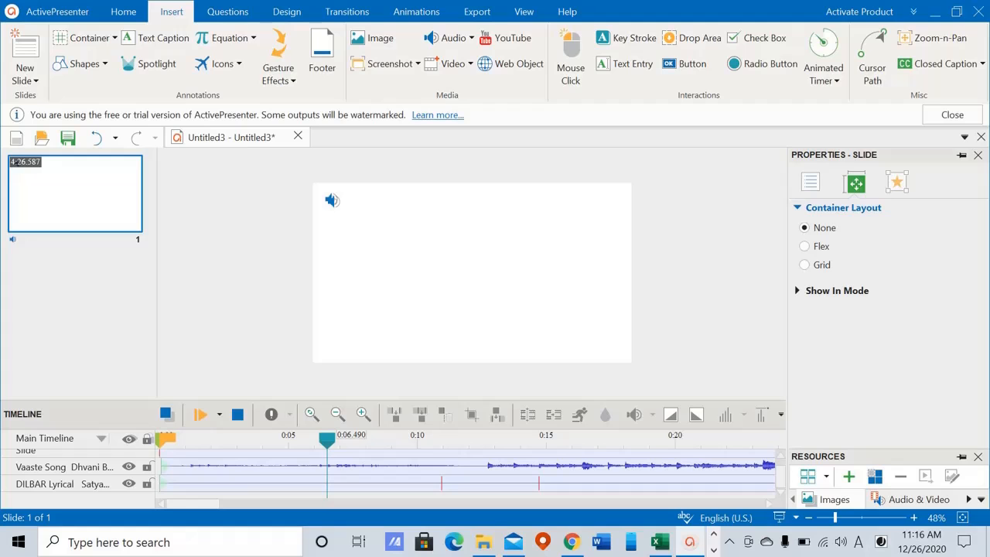
pyautogui.press('space')
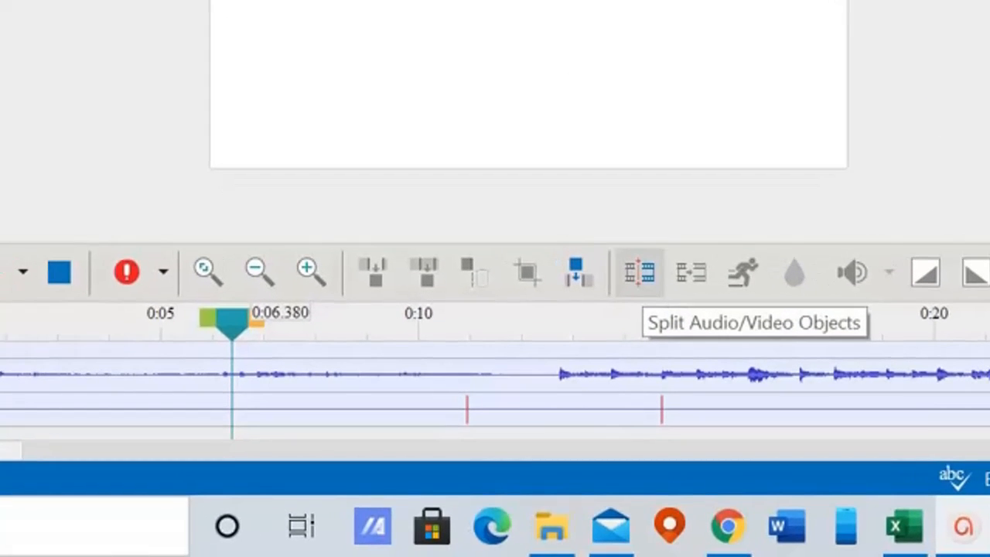
# Split both audio clips at 0:06.380 and move their second parts to start at about 0:16.26.
pyautogui.click(640, 273)
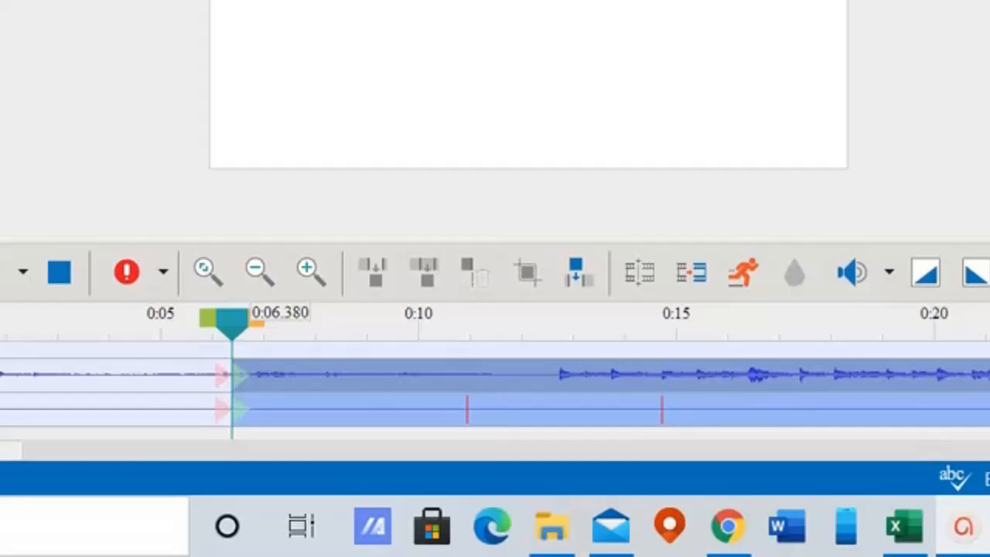
pyautogui.moveTo(248, 390); pyautogui.dragTo(756, 391)
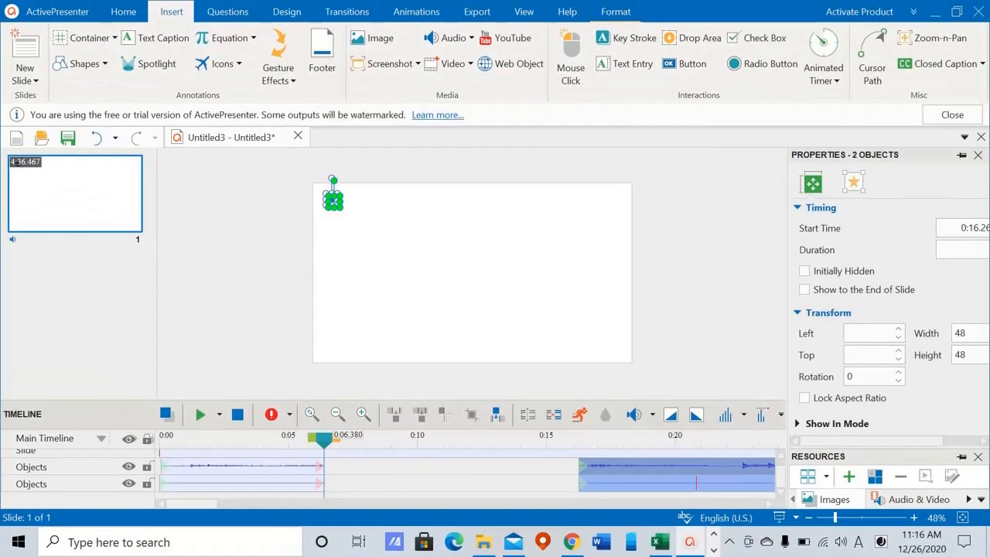
pyautogui.click(232, 447)
# Move the first Vaaste Song part onto the DILBAR track and back, and shift both second parts to about 0:15.7.
pyautogui.moveTo(263, 465); pyautogui.dragTo(425, 484)
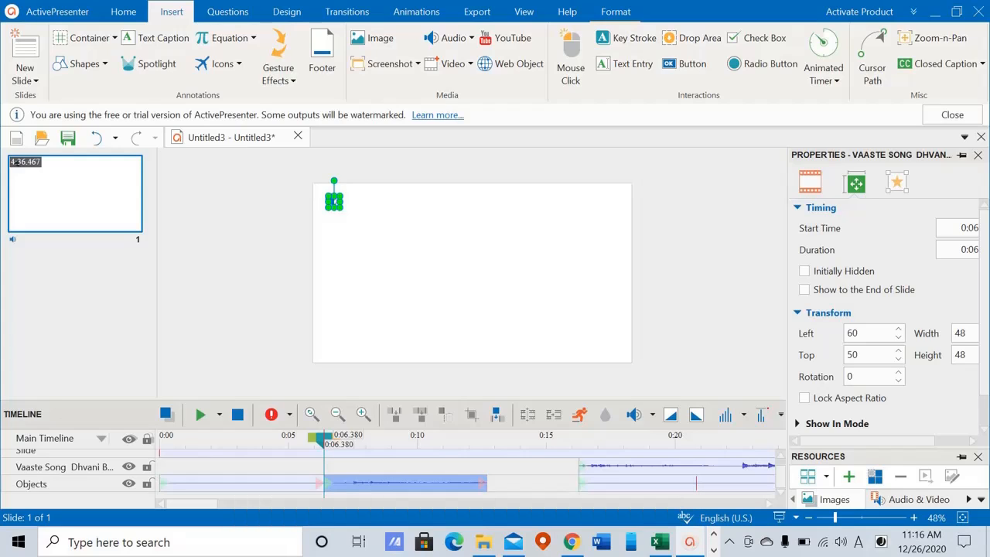
pyautogui.moveTo(405, 484); pyautogui.dragTo(242, 467)
pyautogui.moveTo(631, 467); pyautogui.dragTo(618, 483)
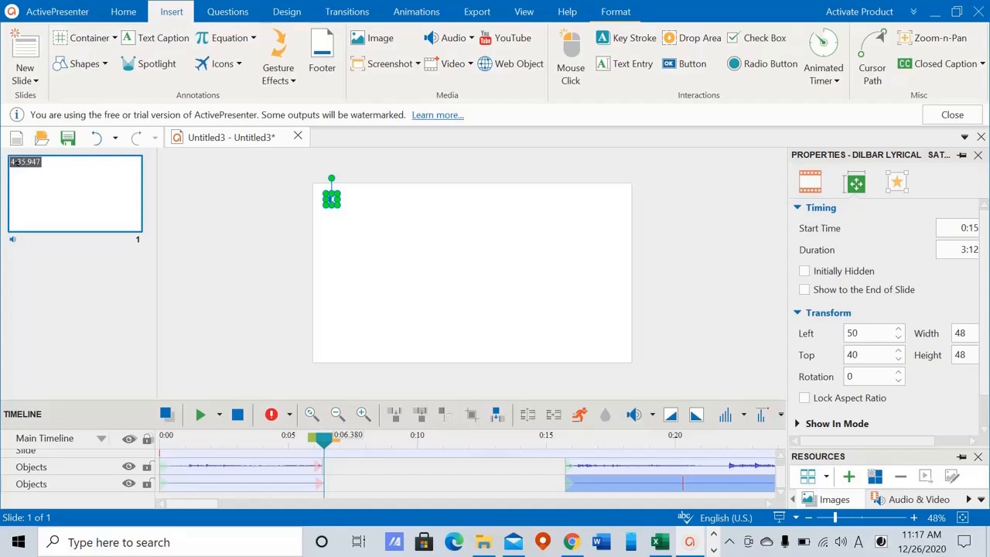
# Join the two Vaaste Song parts into one clip, and likewise the two DILBAR Lyrical parts.
pyautogui.click(31, 467)
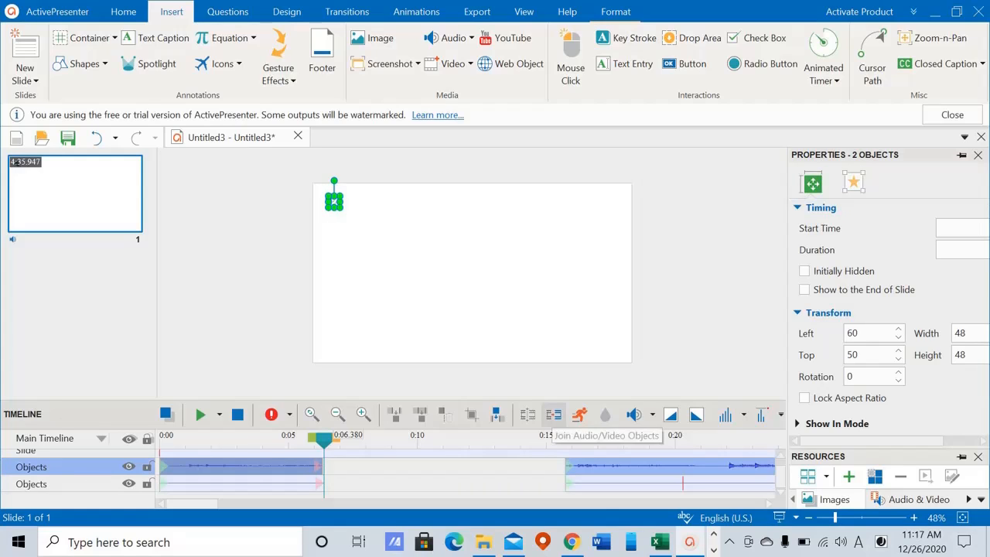
pyautogui.click(553, 415)
pyautogui.click(31, 484)
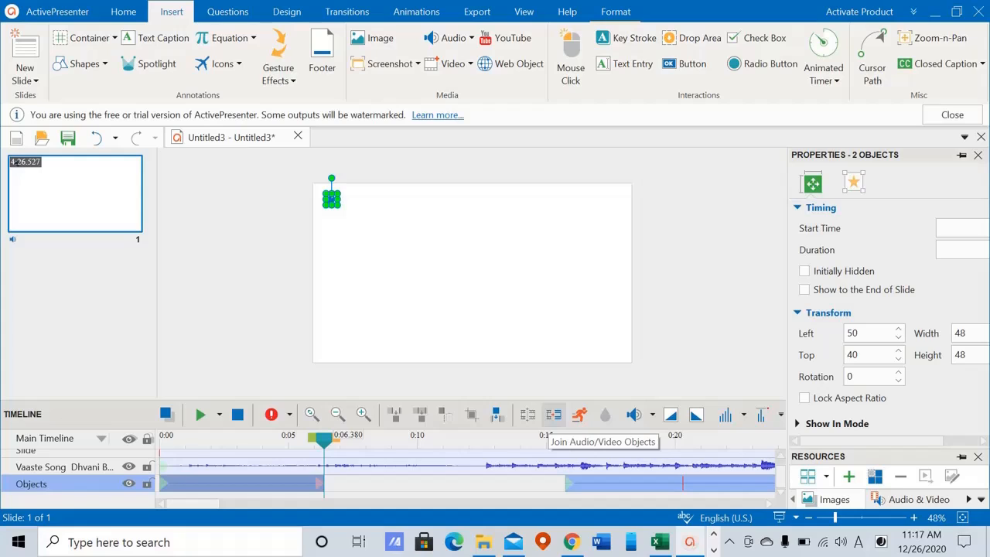
pyautogui.click(553, 414)
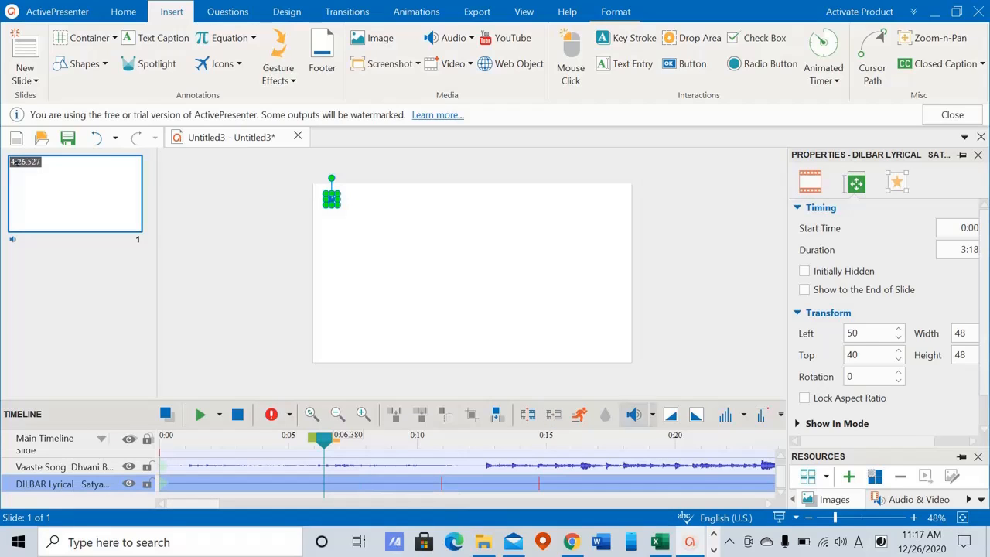
# Restore the original volume of the DILBAR Lyrical clip.
pyautogui.click(652, 415)
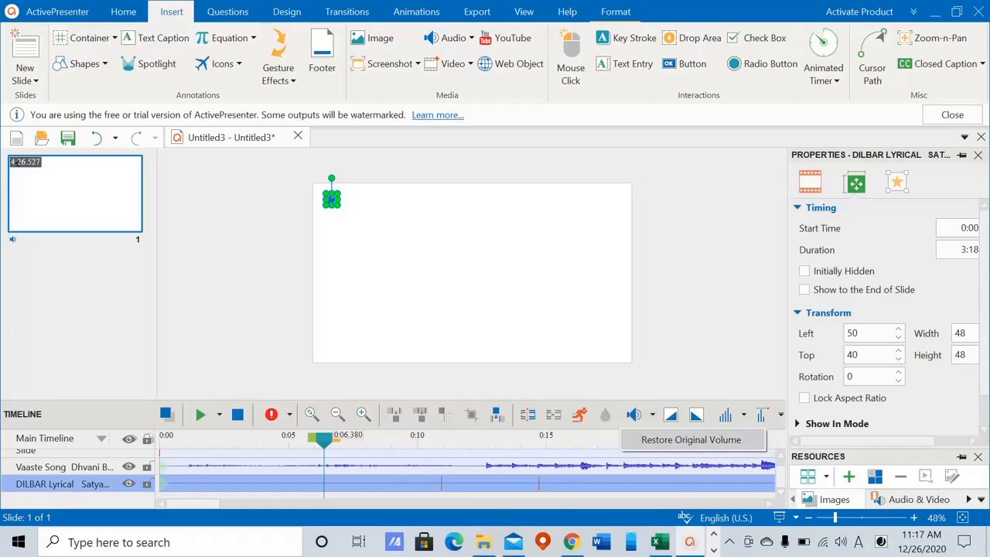
pyautogui.click(691, 440)
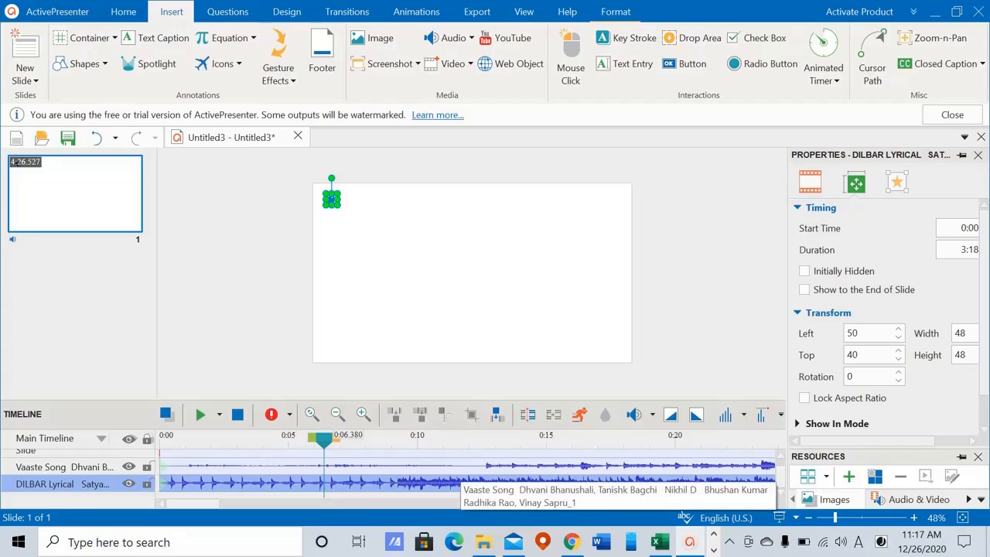
# Try splitting the DILBAR Lyrical clip at 0:06.380, shifting its second part to about 0:15.9, and restore the single clip.
pyautogui.click(528, 414)
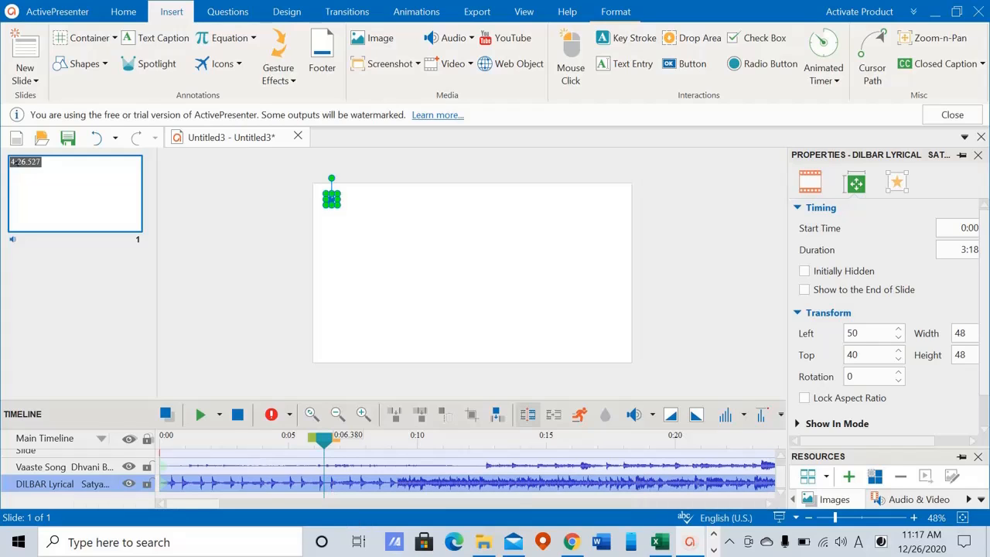
pyautogui.moveTo(348, 483); pyautogui.dragTo(596, 483)
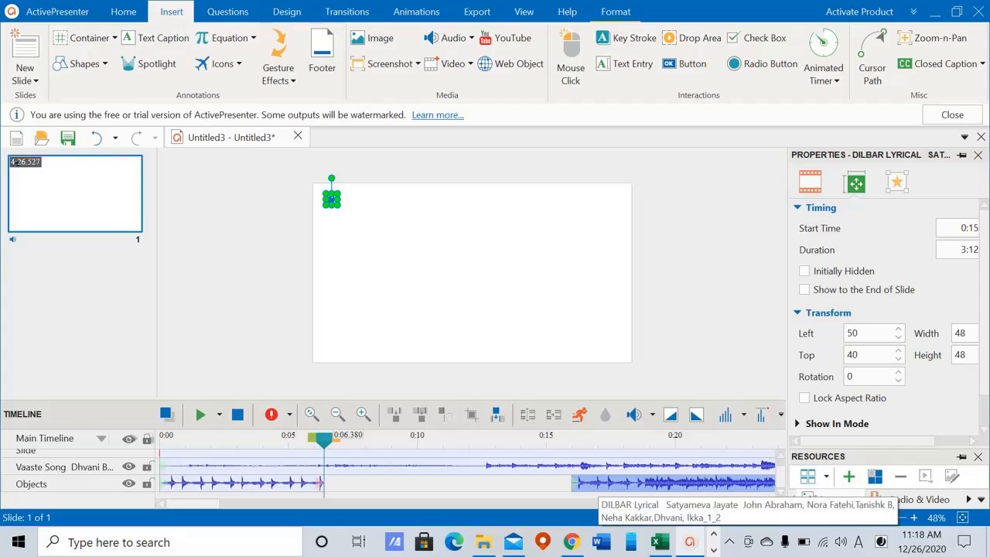
pyautogui.moveTo(588, 486); pyautogui.dragTo(338, 486)
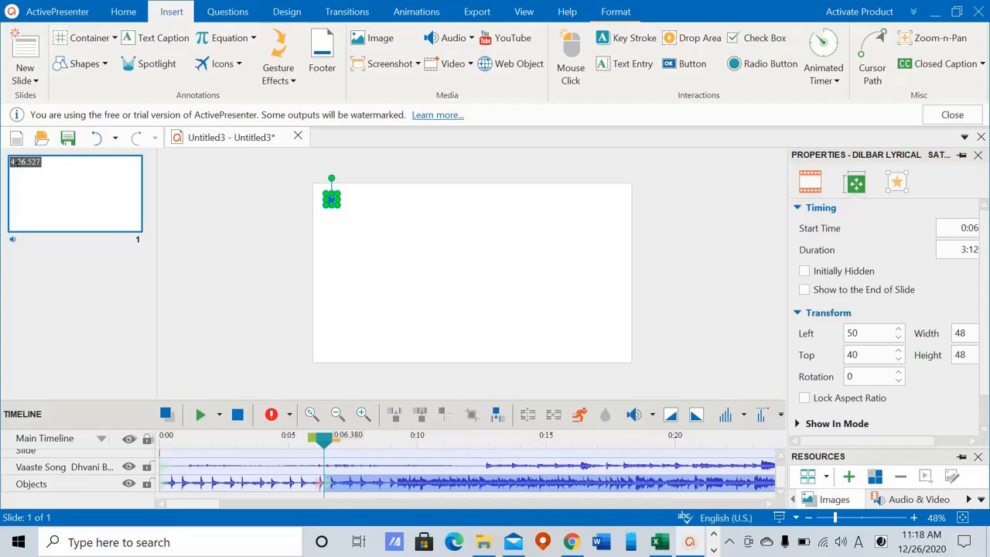
pyautogui.click(46, 484)
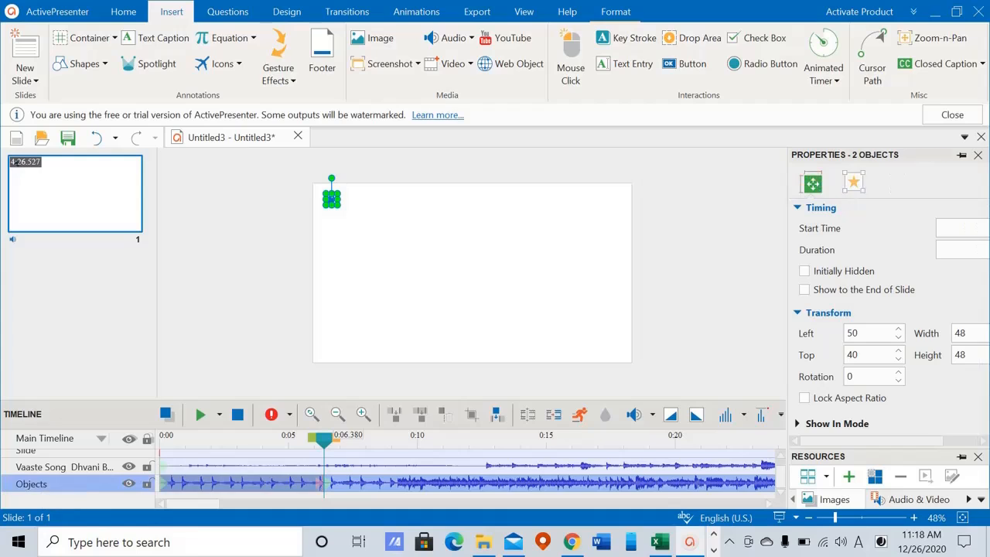
pyautogui.hotkey('ctrl', 'z')
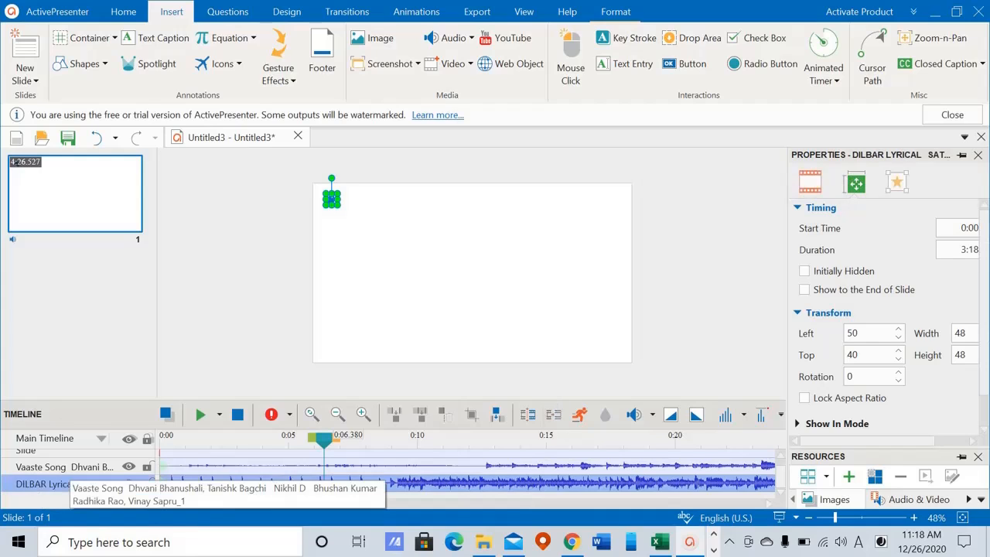
# Split the Vaaste Song clip at 0:06.380, try moving its second part, and join both parts again.
pyautogui.click(62, 467)
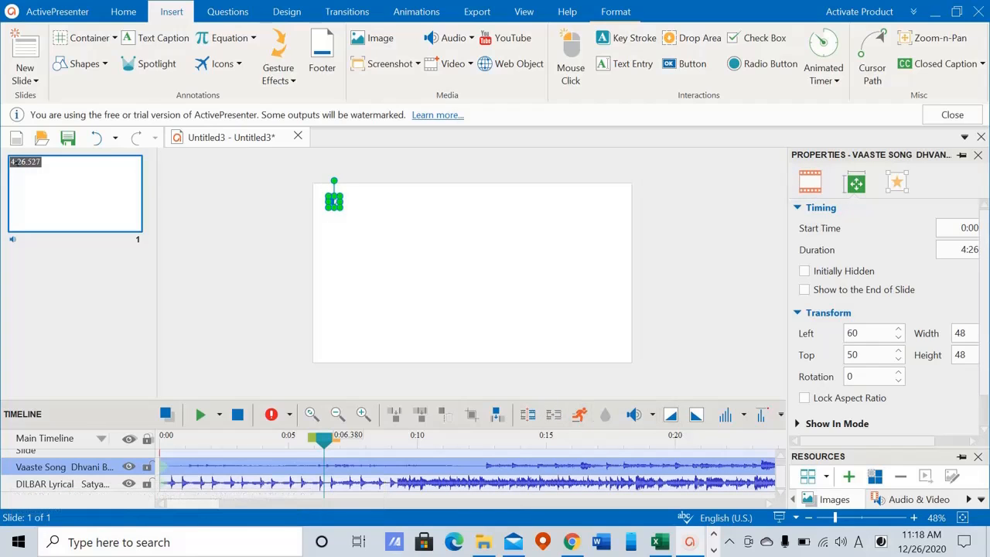
pyautogui.click(527, 414)
pyautogui.moveTo(363, 467); pyautogui.dragTo(744, 466)
pyautogui.click(588, 483)
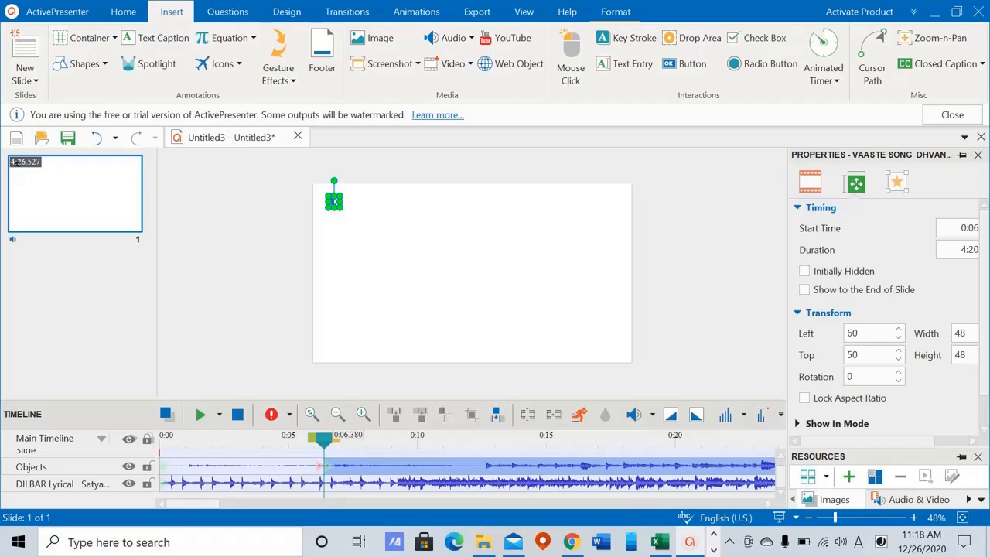
pyautogui.keyDown('ctrl'); pyautogui.click(242, 467); pyautogui.keyUp('ctrl')
pyautogui.click(554, 415)
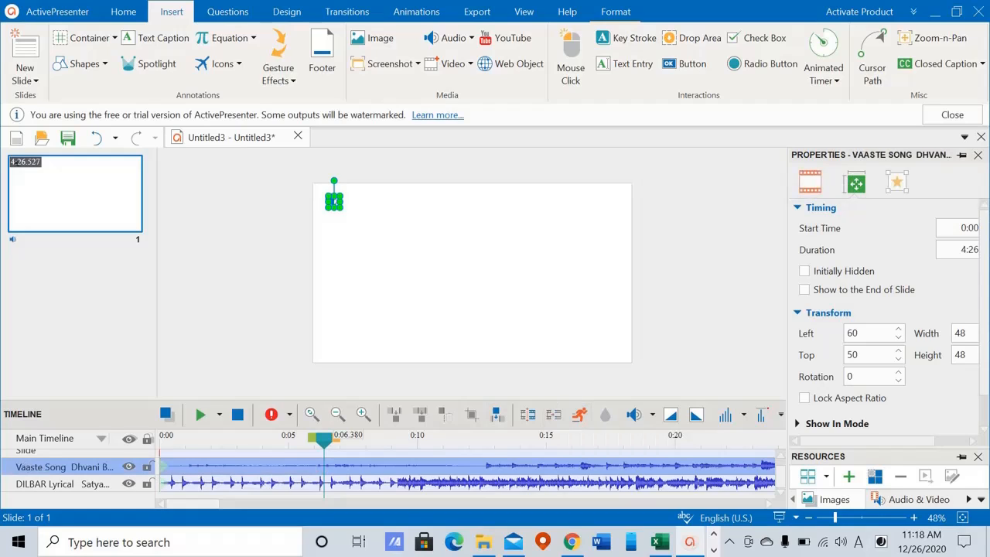
# Play both song tracks together from about 0:01 and pause at about 0:05.
pyautogui.click(193, 436)
pyautogui.click(201, 415)
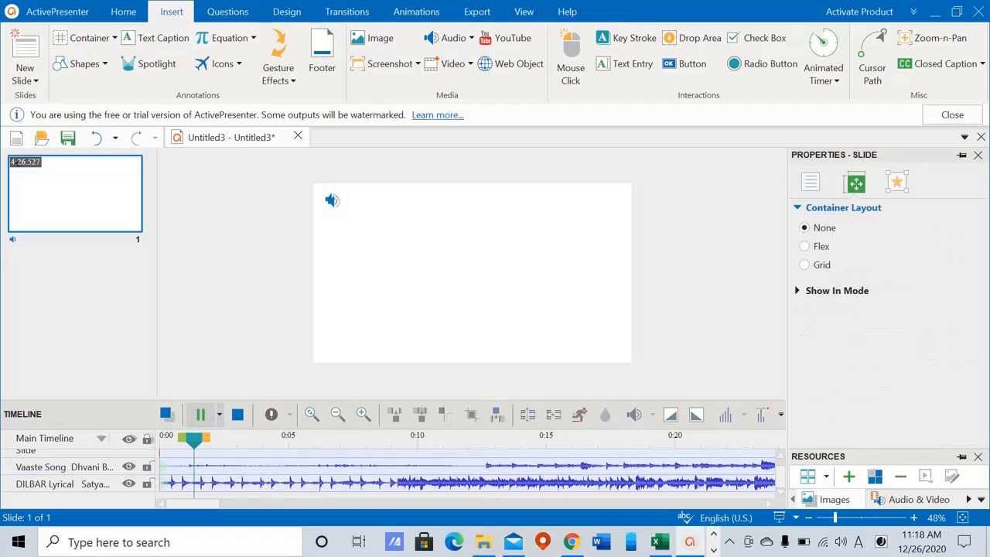
pyautogui.click(200, 415)
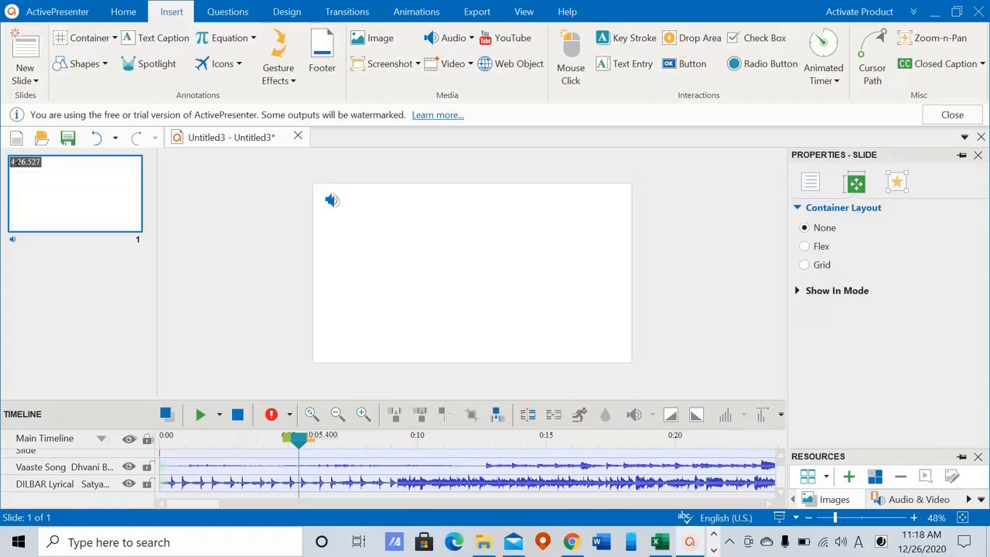
# Try splitting both song clips at 0:09.020 and joining their second parts together, and undo both edits.
pyautogui.moveTo(298, 440); pyautogui.dragTo(392, 439)
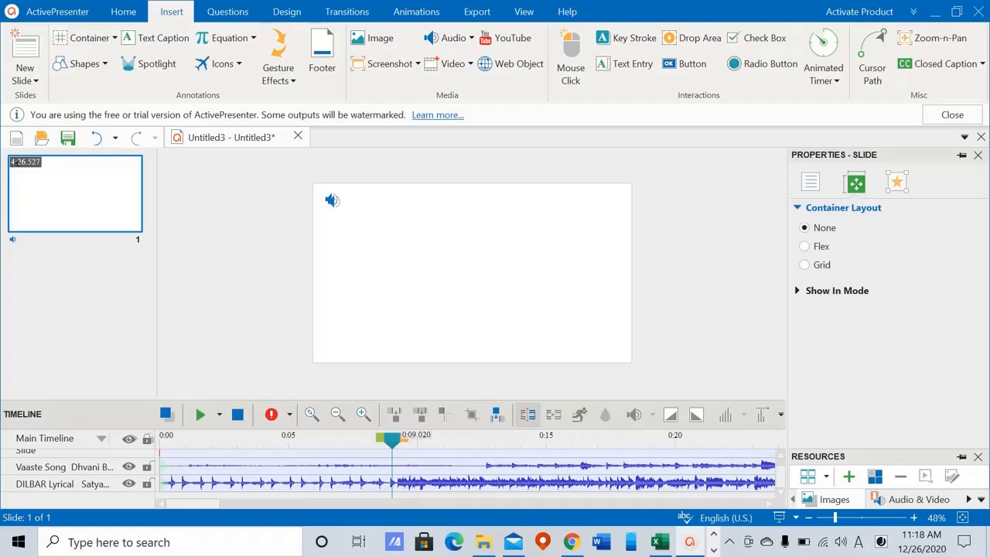
pyautogui.hotkey('ctrl', 'a')
pyautogui.moveTo(421, 483)
pyautogui.mouseDown()
pyautogui.moveTo(768, 483)
pyautogui.moveTo(422, 484)
pyautogui.mouseUp()
pyautogui.click(554, 414)
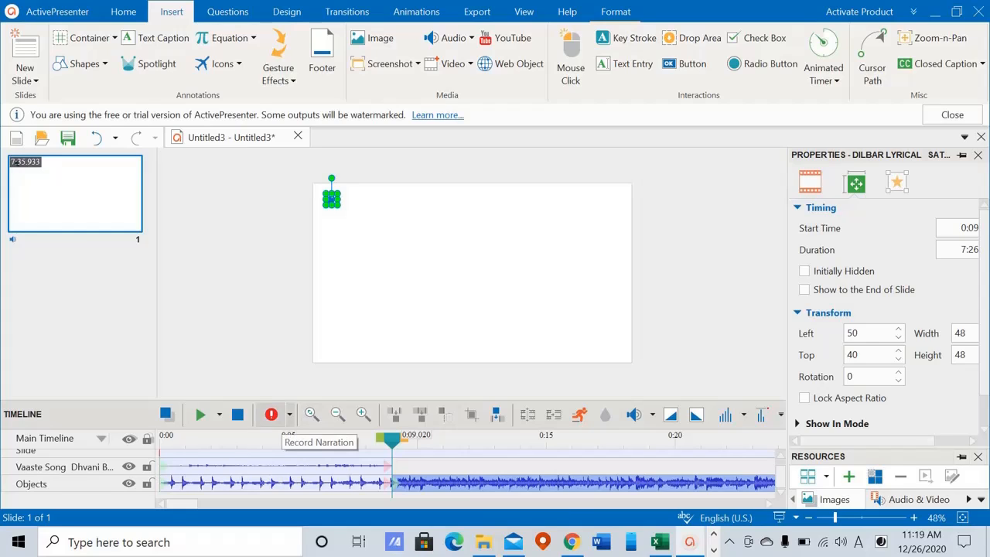
pyautogui.hotkey('ctrl', 'z')
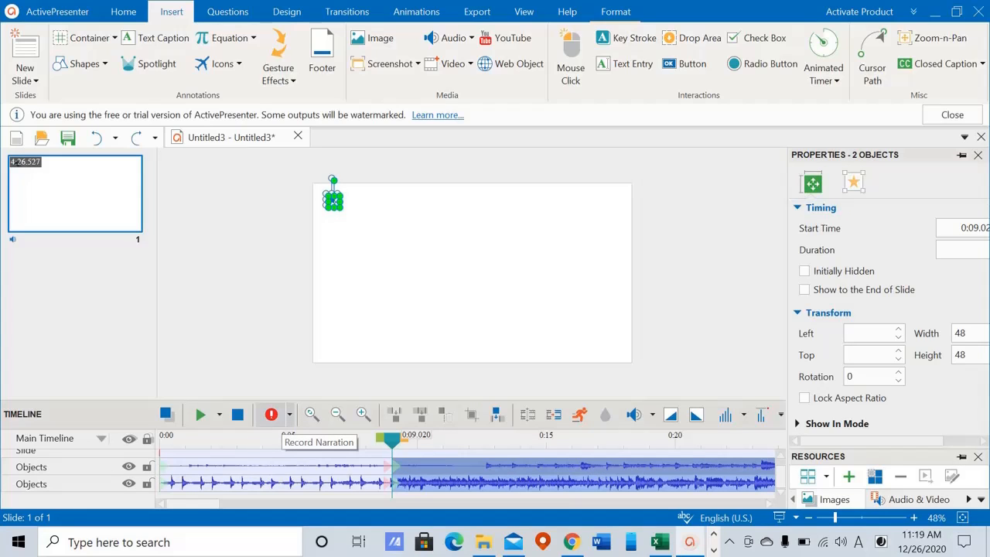
pyautogui.hotkey('ctrl', 'z')
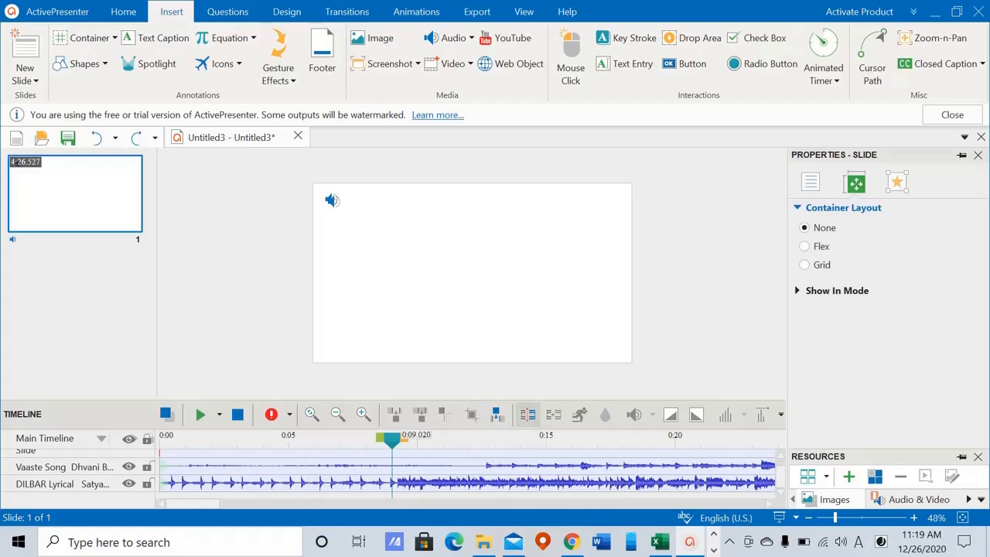
# Split both song clips at 0:09.020 and delete the parts after the cut.
pyautogui.click(528, 414)
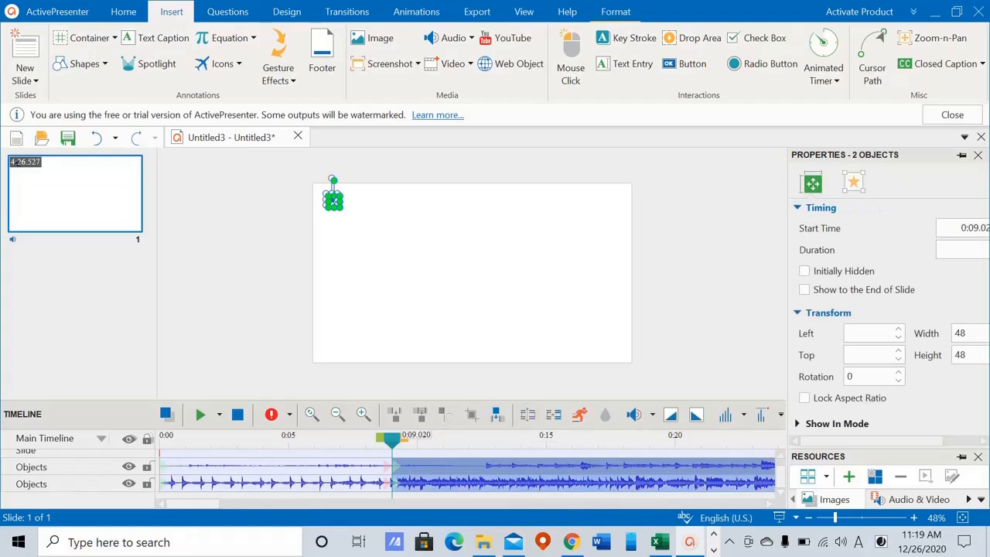
pyautogui.press('Delete')
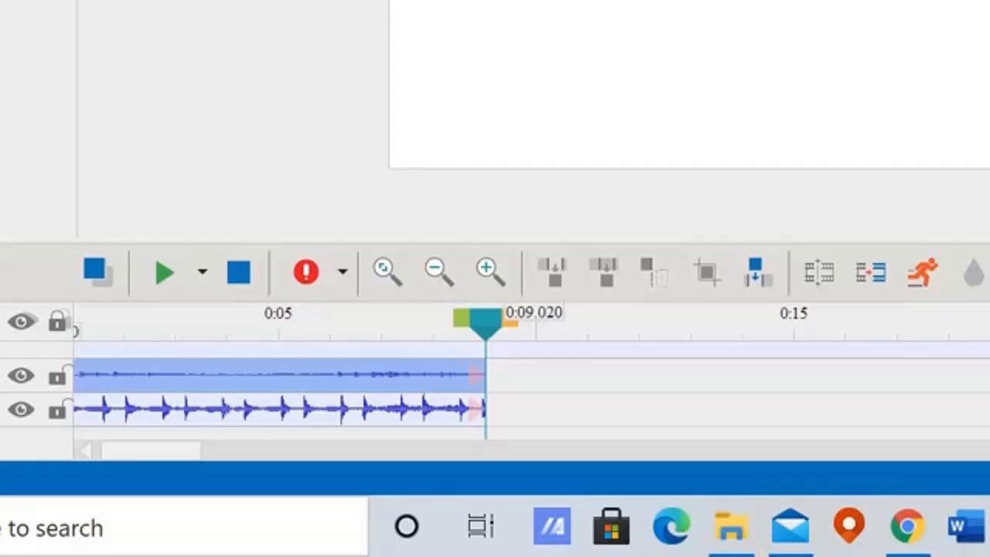
# Move the remaining Vaaste Song part onto the DILBAR Lyrical track so it starts at 0:09.020.
pyautogui.moveTo(271, 376); pyautogui.dragTo(737, 376)
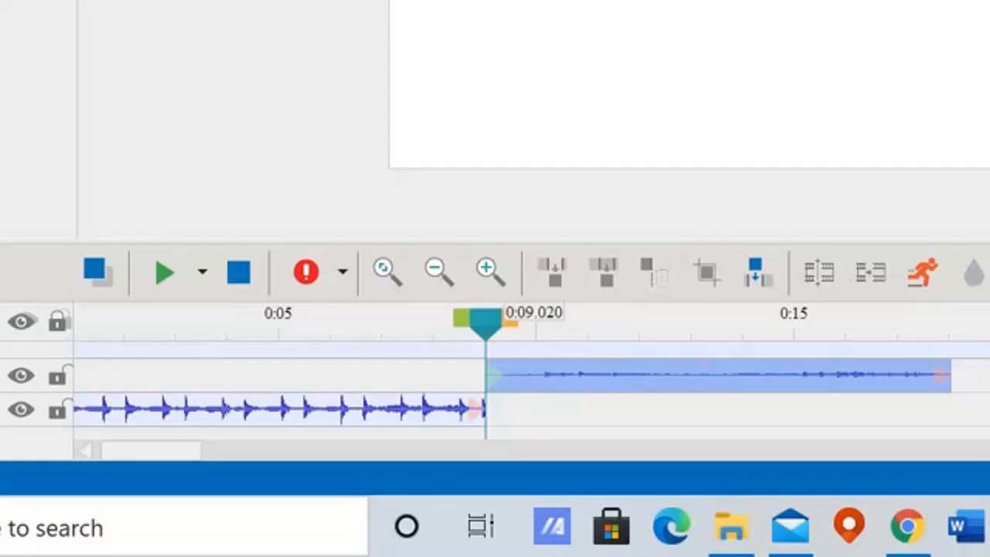
pyautogui.moveTo(539, 375); pyautogui.dragTo(539, 408)
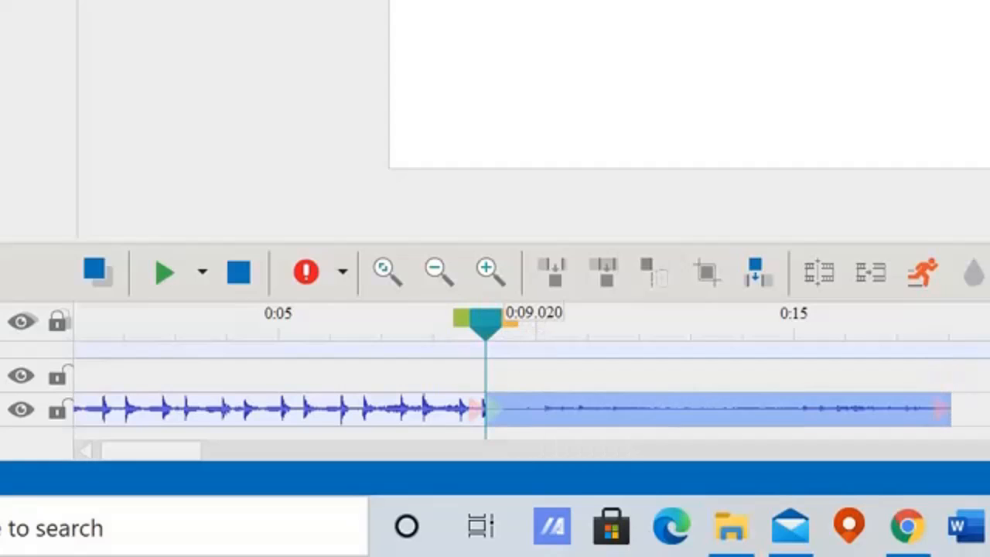
# Play the transition between the two songs from 0:06.740 and stop shortly after 0:10.
pyautogui.click(368, 323)
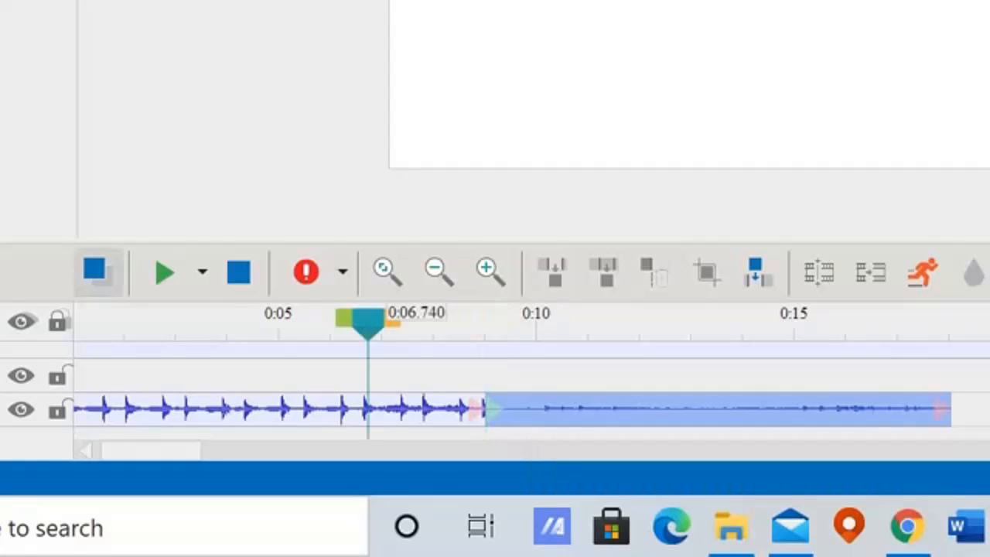
pyautogui.click(164, 272)
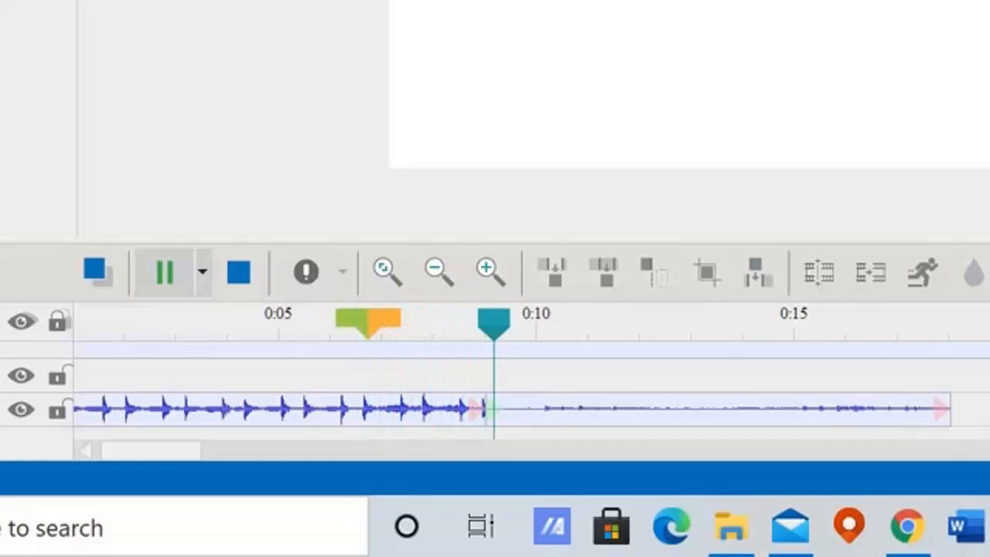
pyautogui.press('space')
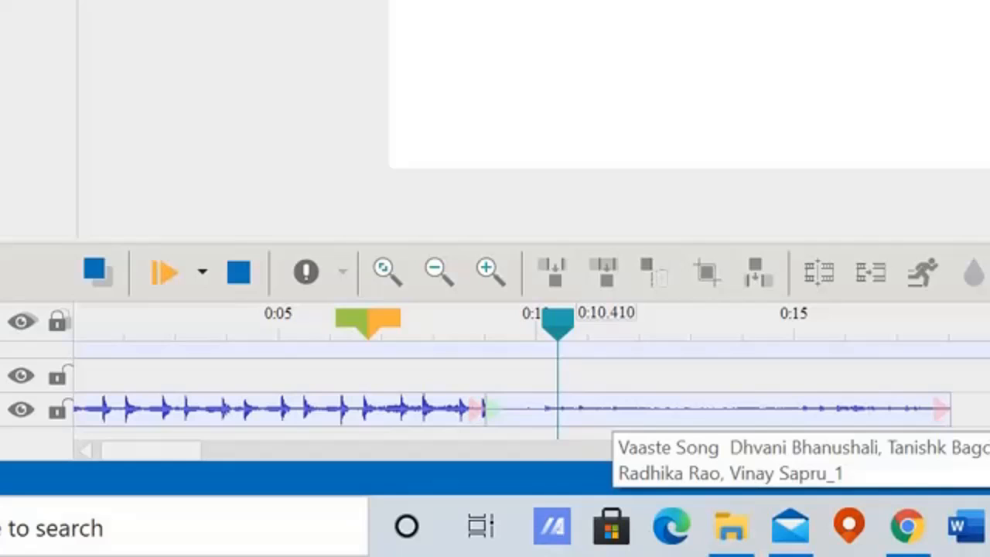
pyautogui.click(568, 408)
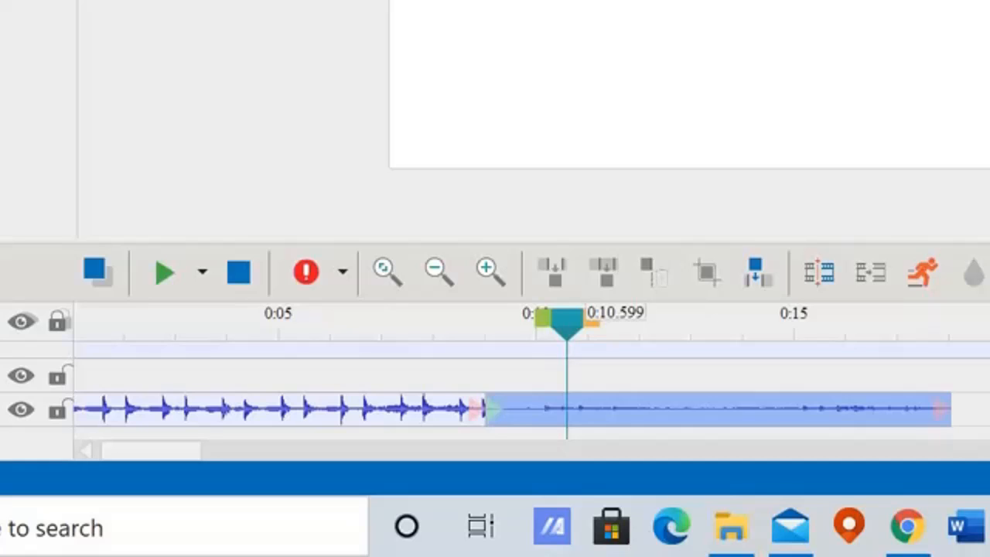
# Undo the clip moves, the deletion and the split on both song tracks.
pyautogui.hotkey('ctrl', 'z')
pyautogui.hotkey('ctrl', 'z')
pyautogui.hotkey('ctrl', 'z')
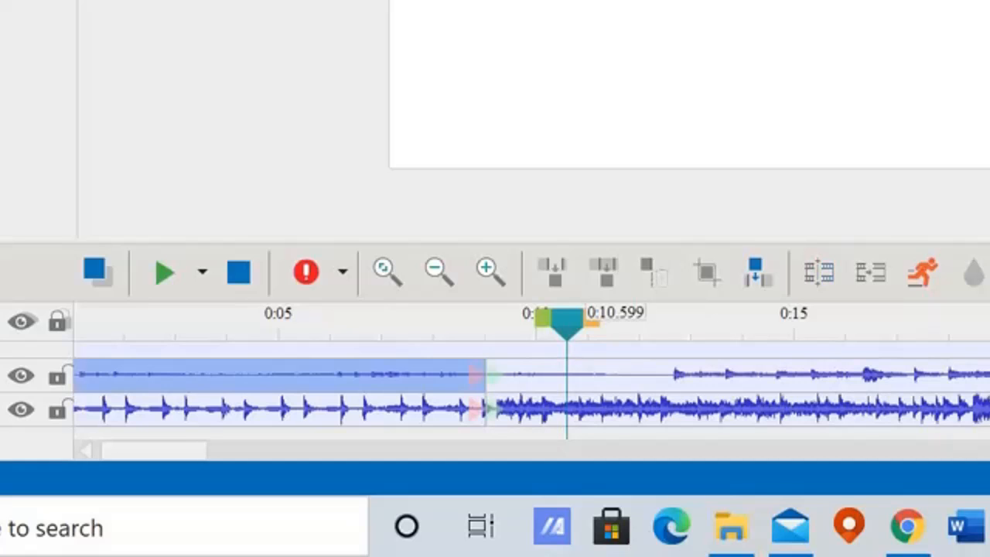
pyautogui.hotkey('ctrl', 'z')
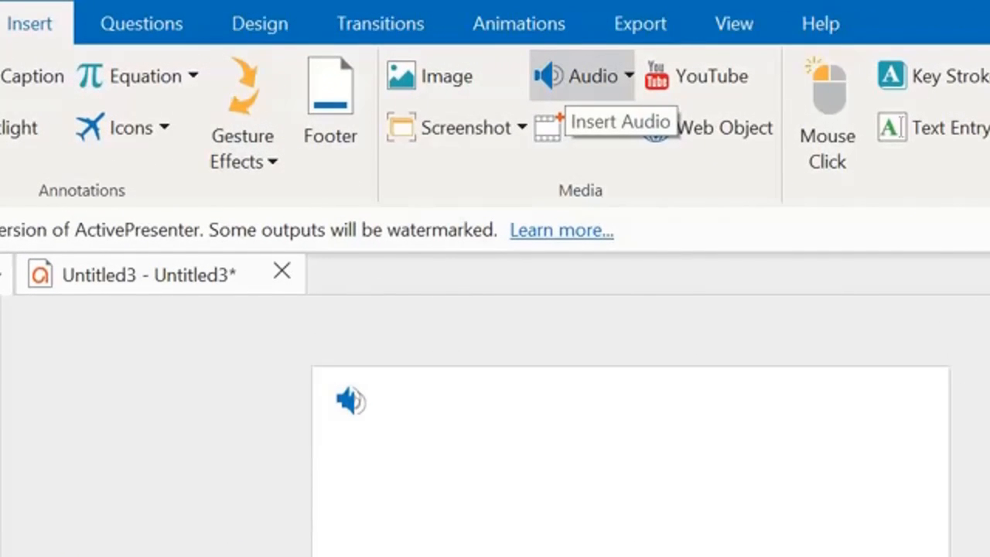
# Insert a new empty audio object and move both it and the playhead to 0:00 on the timeline.
pyautogui.click(456, 37)
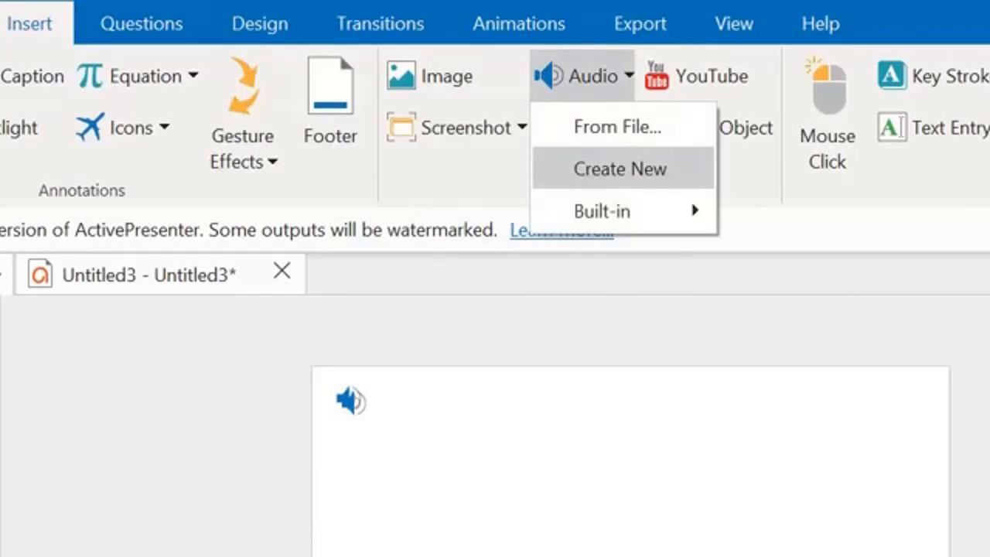
pyautogui.moveTo(611, 211)
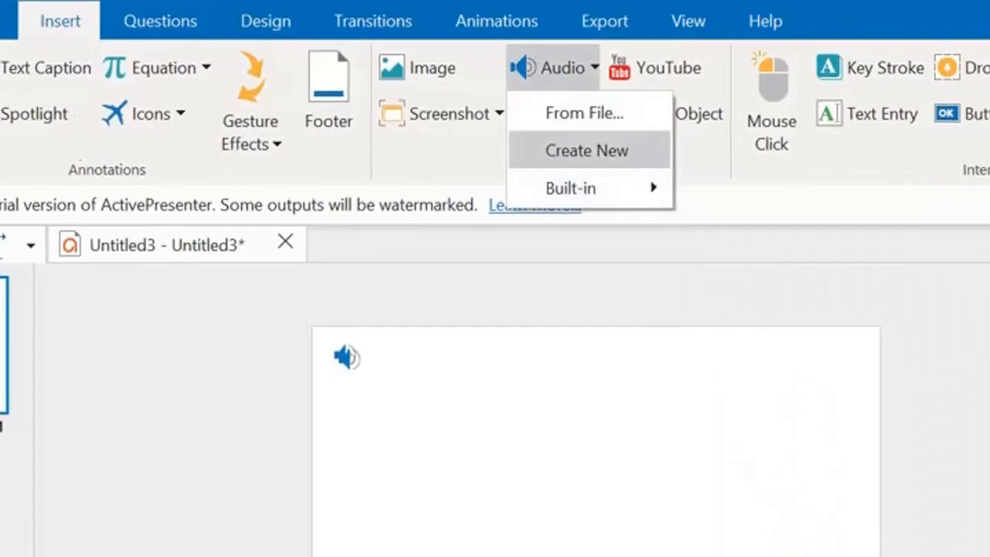
pyautogui.click(620, 169)
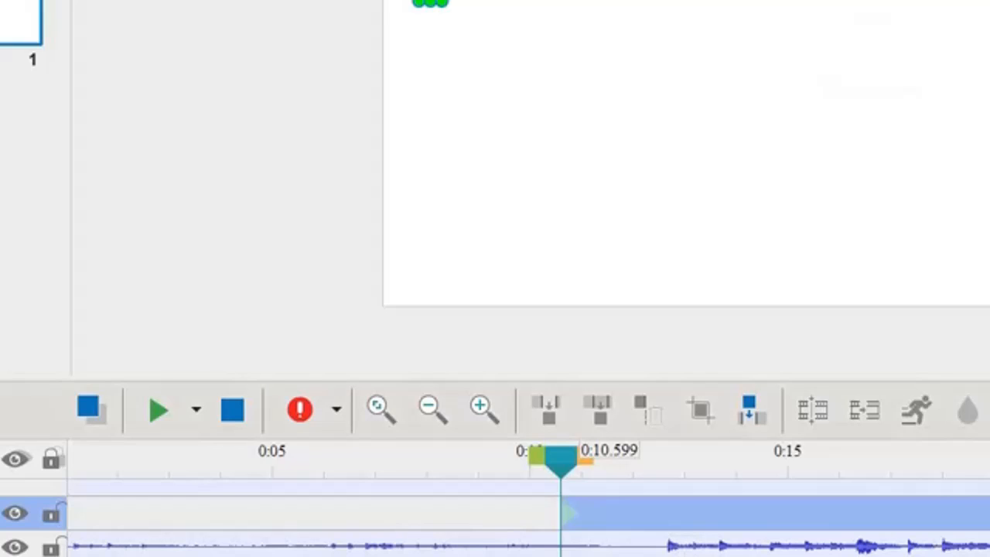
pyautogui.moveTo(565, 513); pyautogui.dragTo(68, 513)
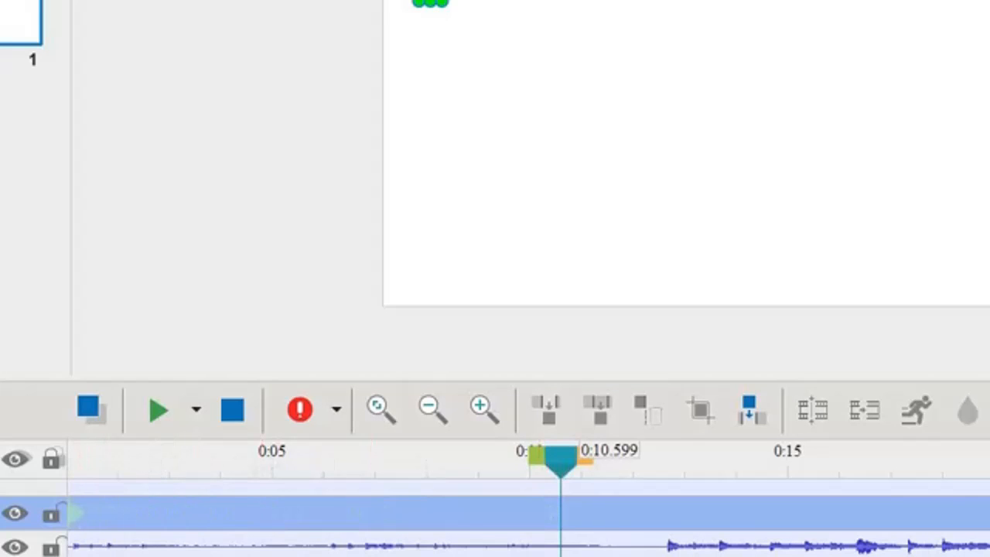
pyautogui.hscroll(-1, 93, 513)
pyautogui.moveTo(130, 513); pyautogui.dragTo(76, 513)
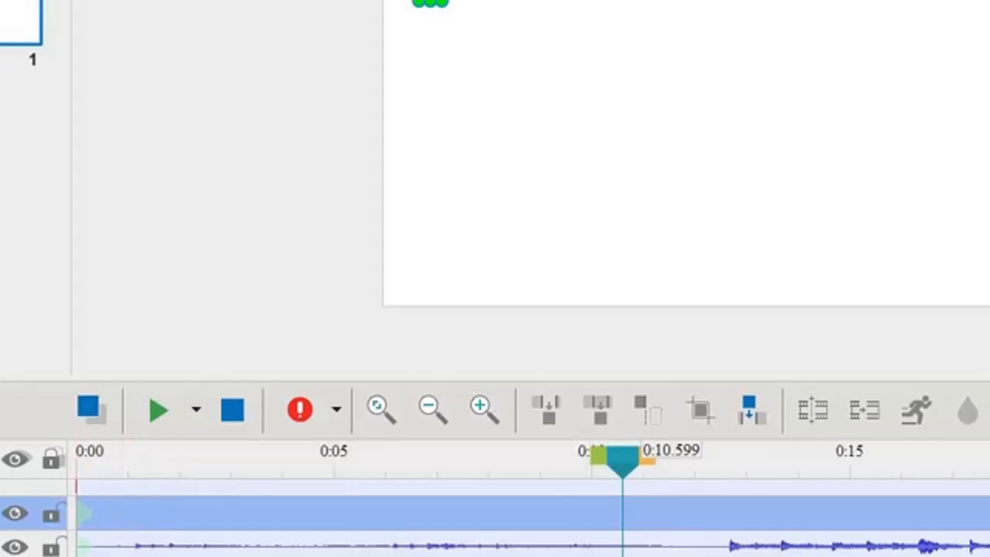
pyautogui.moveTo(623, 462); pyautogui.dragTo(77, 462)
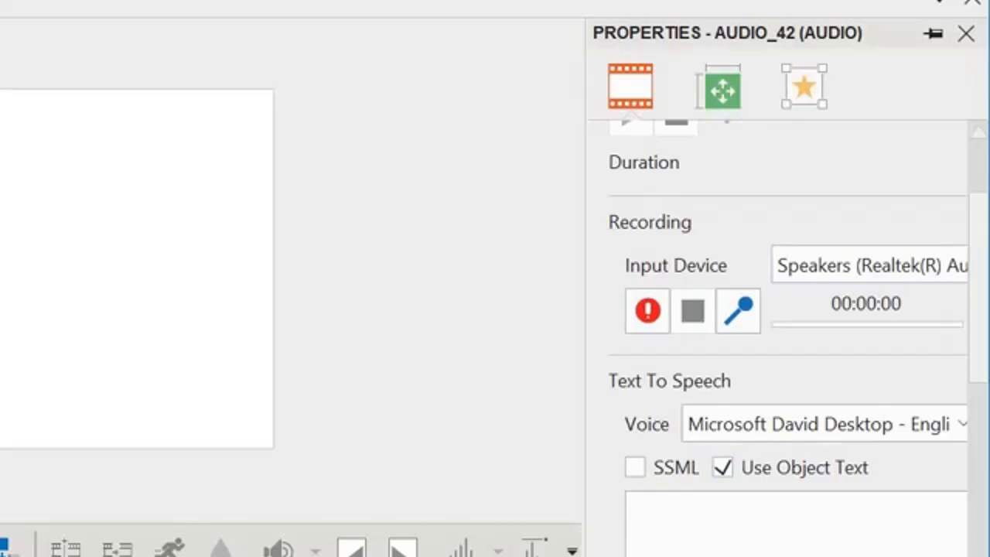
# Widen the audio properties area and keep Speakers (Realtek(R) Audio) as the recording input device.
pyautogui.hscroll(3, 778, 338)
pyautogui.hscroll(-3, 778, 338)
pyautogui.moveTo(586, 310); pyautogui.dragTo(237, 310)
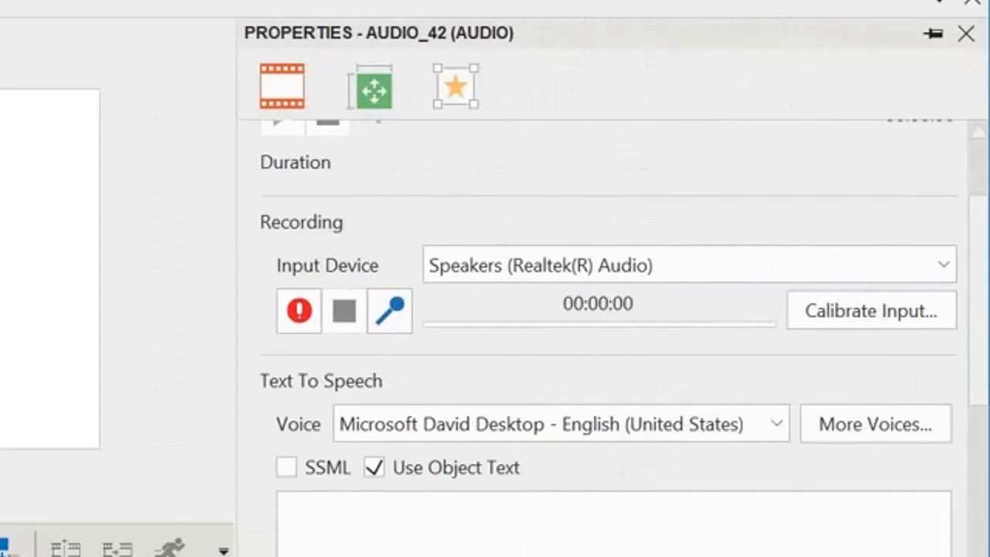
pyautogui.click(944, 266)
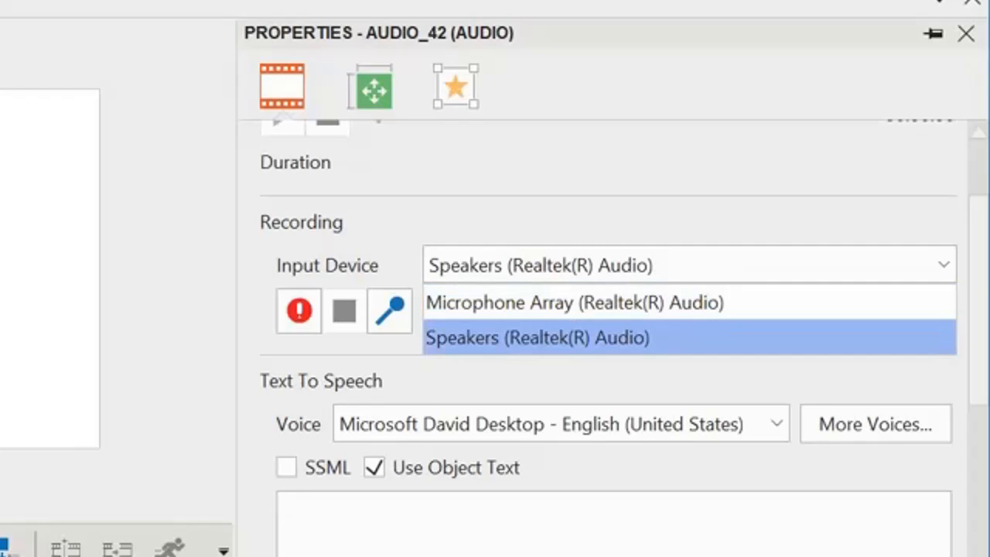
pyautogui.press('Return')
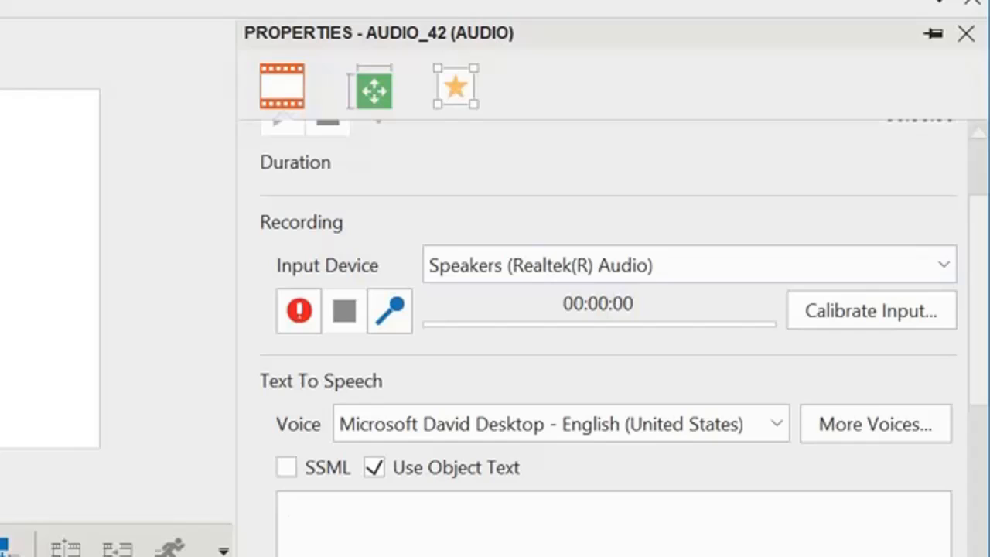
# Examine the recording input volume control and the audio input calibration settings, accepting them as they are.
pyautogui.click(390, 311)
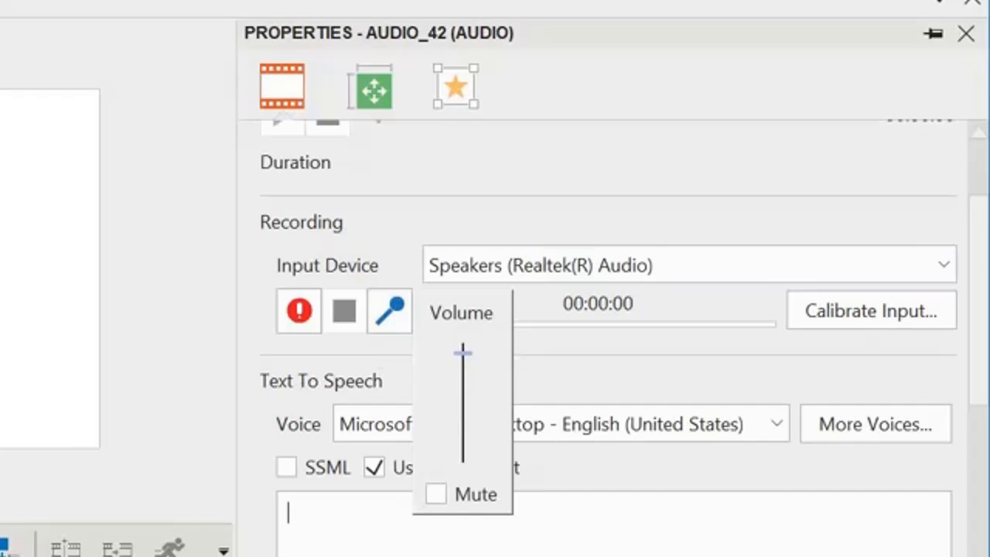
pyautogui.click(390, 311)
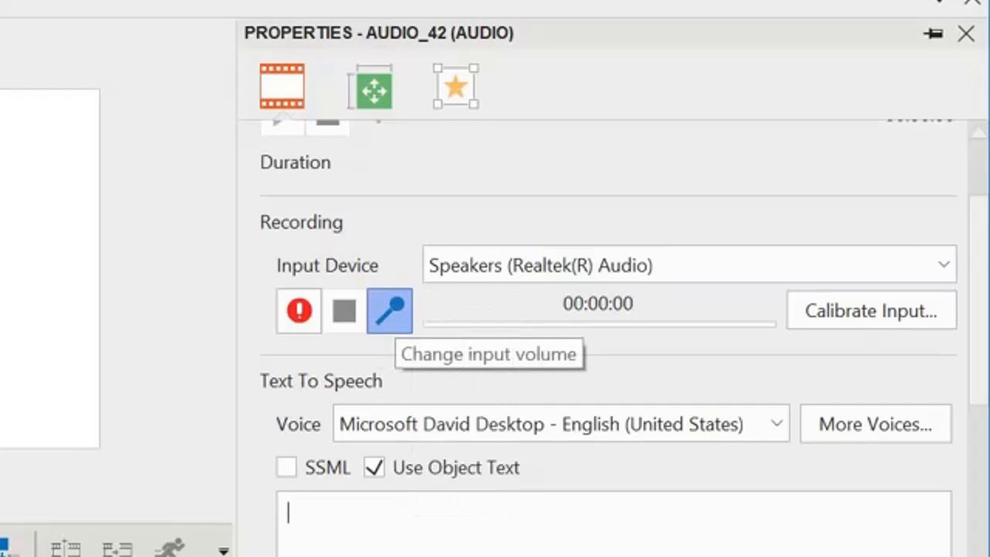
pyautogui.click(390, 311)
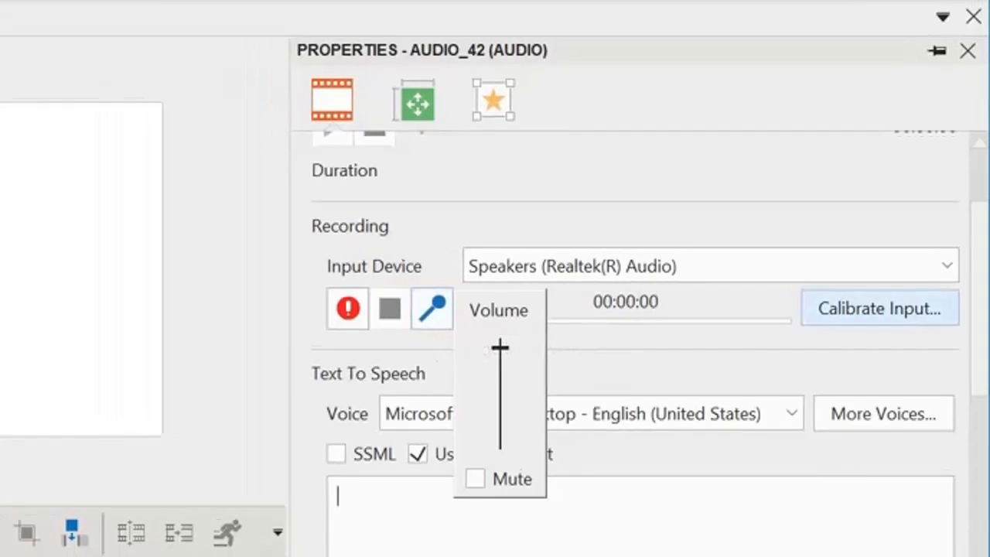
pyautogui.click(871, 311)
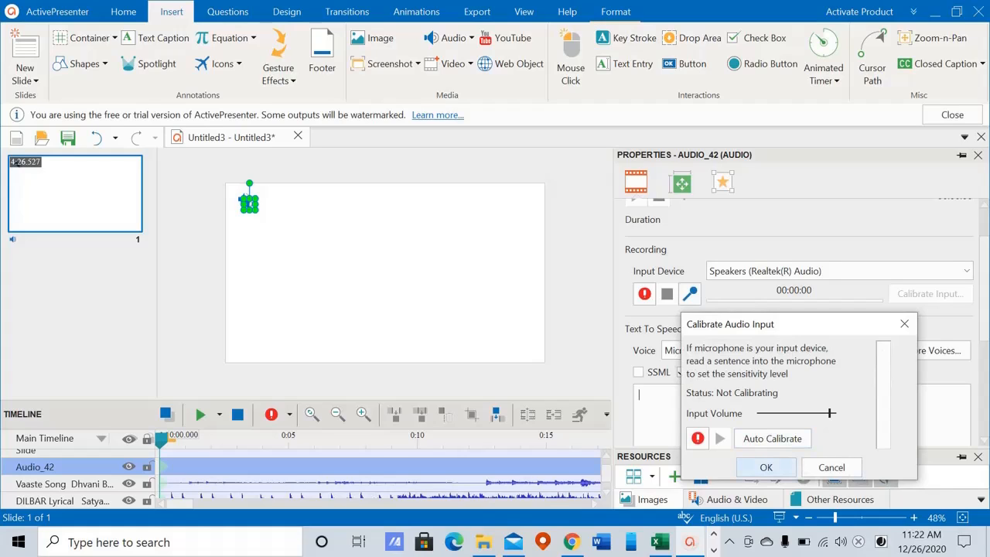
pyautogui.click(766, 467)
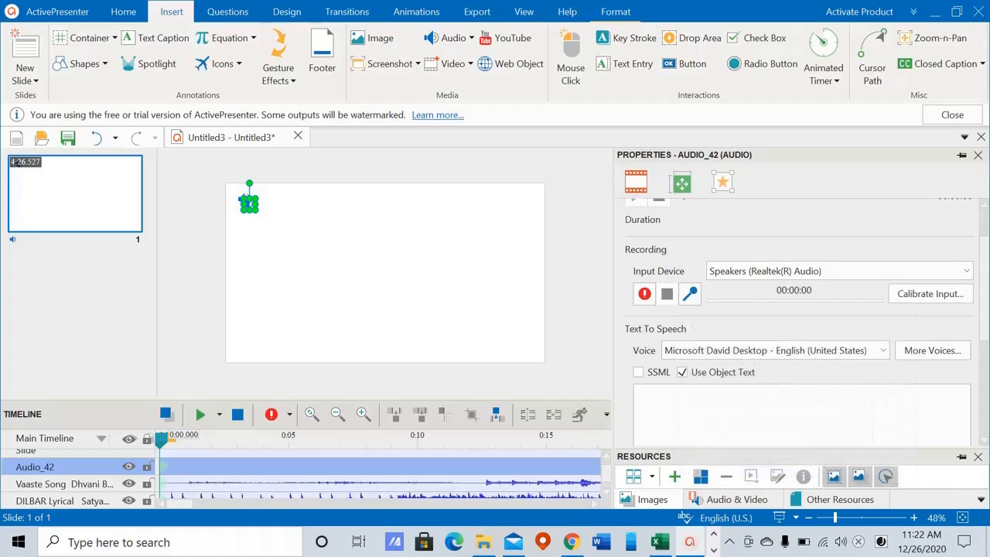
# Review the text-to-speech voices and keep Microsoft David Desktop - English (United States) selected.
pyautogui.scroll(-1, 797, 325)
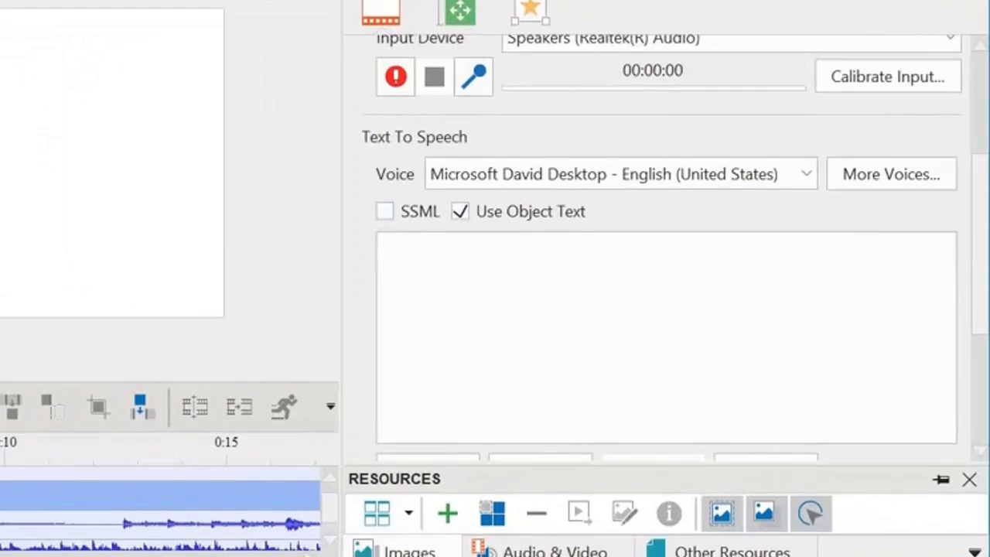
pyautogui.click(387, 252)
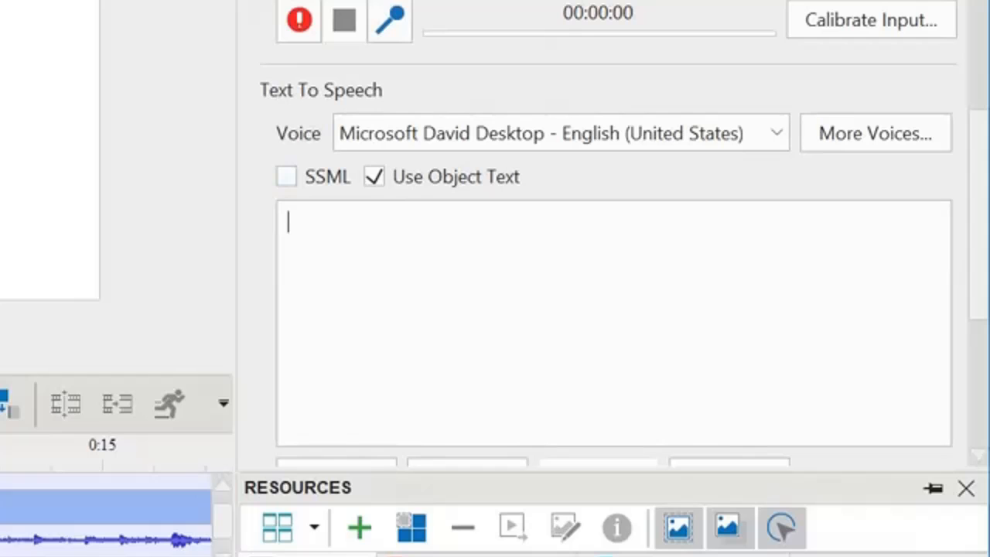
pyautogui.click(776, 133)
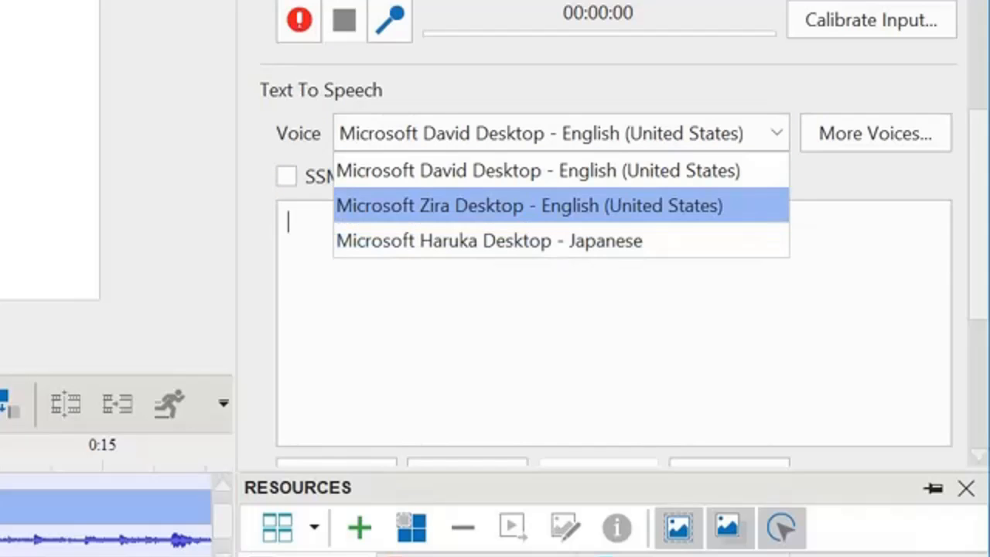
pyautogui.press('Up')
pyautogui.press('Return')
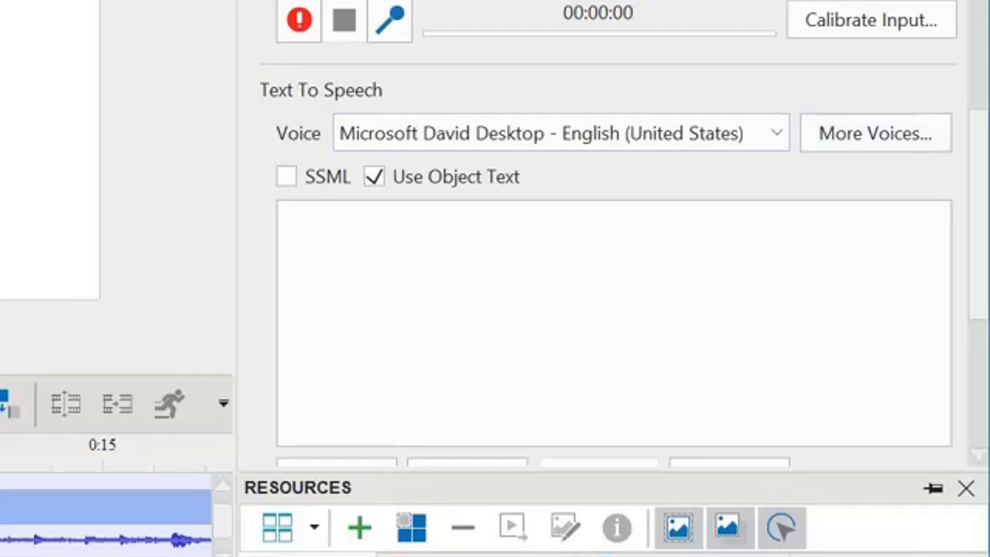
pyautogui.scroll(-2, 619, 232)
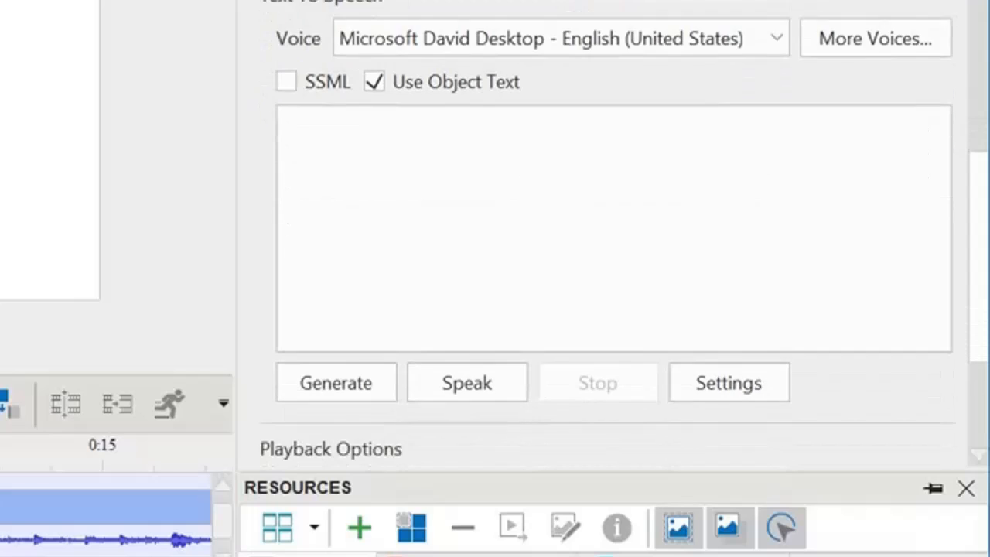
# Enter "hello gyus how are you" as the text-to-speech text, preview it spoken, and generate the audio for the new object.
pyautogui.scroll(-1, 619, 232)
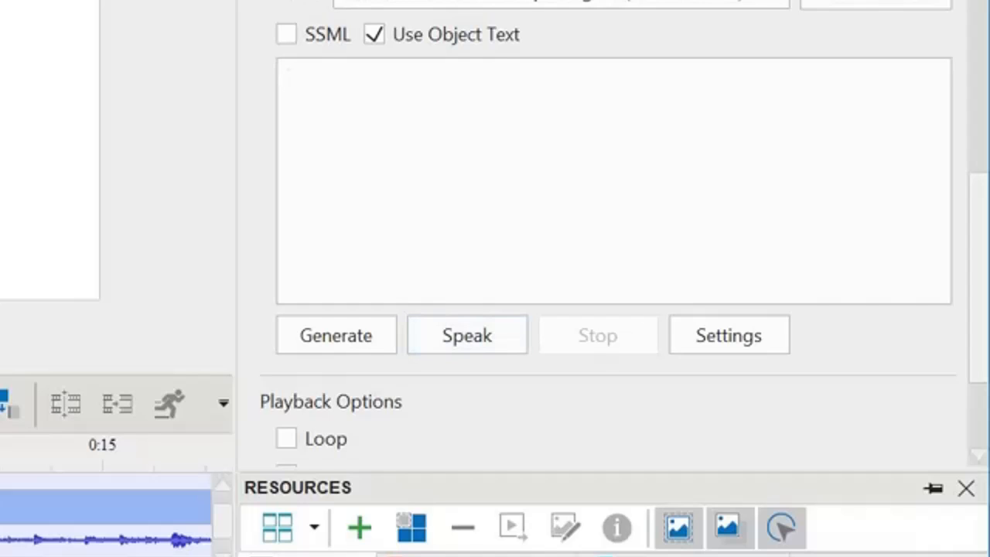
pyautogui.write('hello')
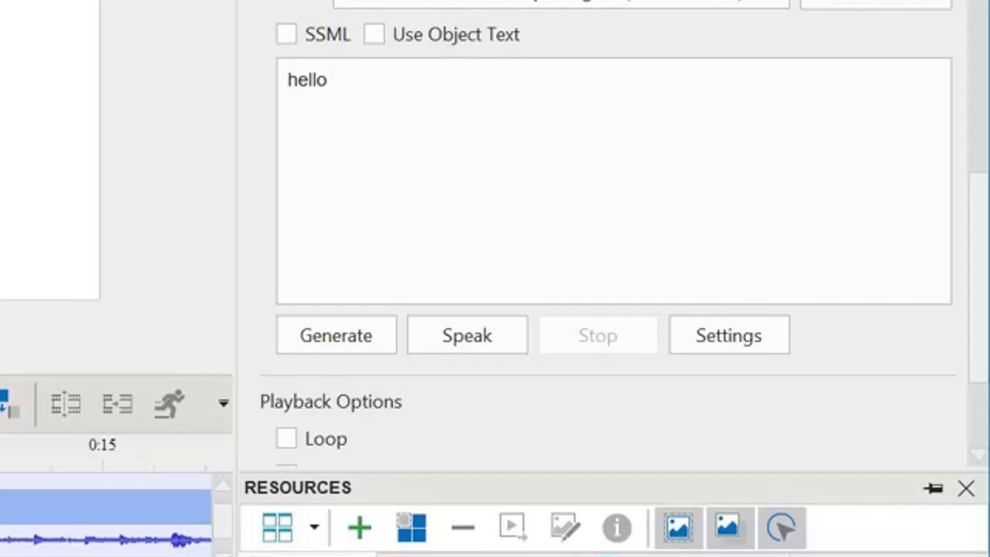
pyautogui.write(' gyus how are you')
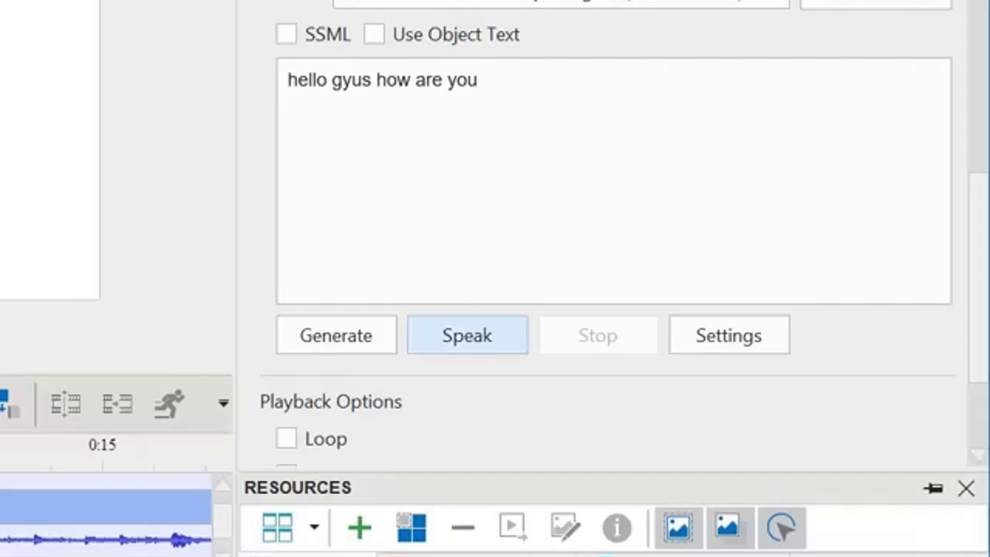
pyautogui.click(468, 335)
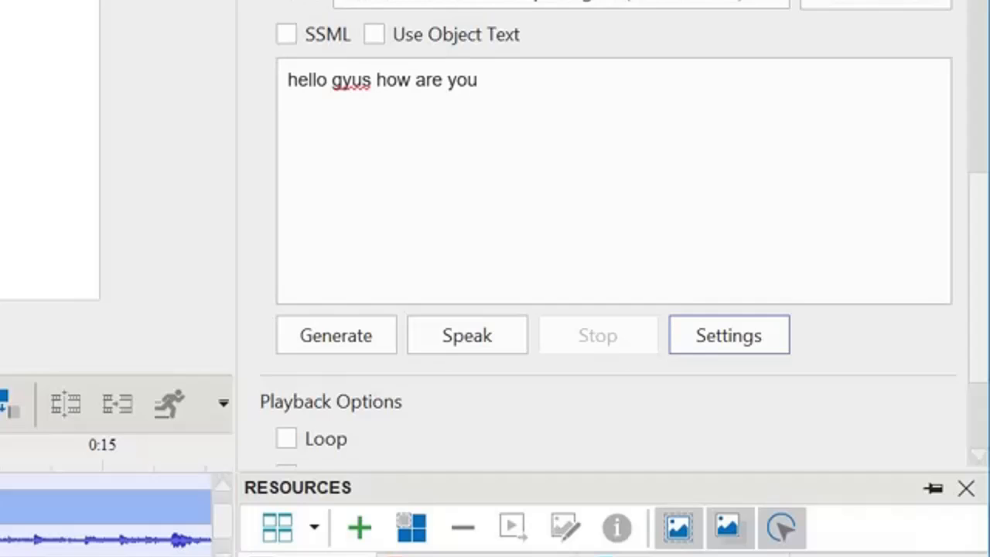
pyautogui.click(336, 335)
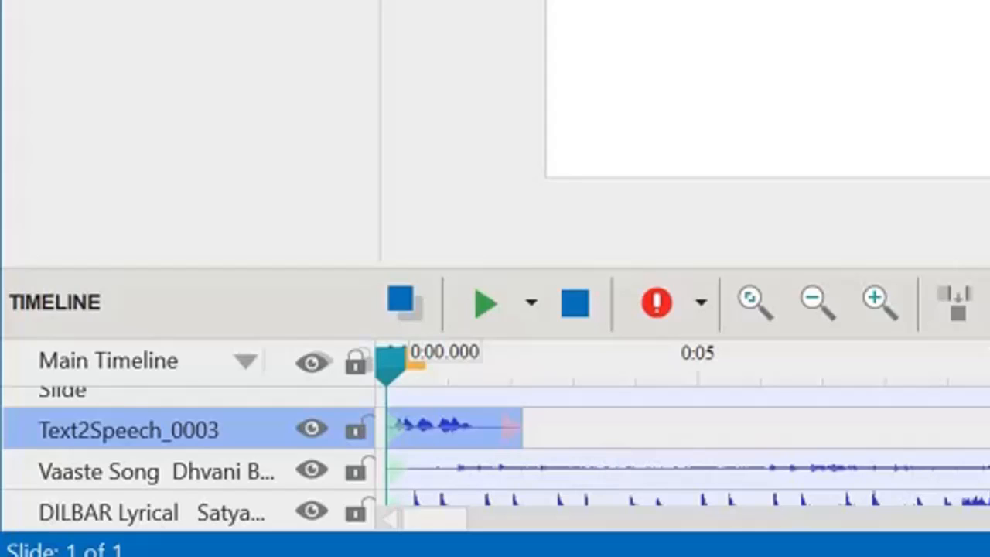
# Move the Vaaste Song and DILBAR Lyrical tracks to start at about 0:07 and play the generated speech alone.
pyautogui.click(551, 468)
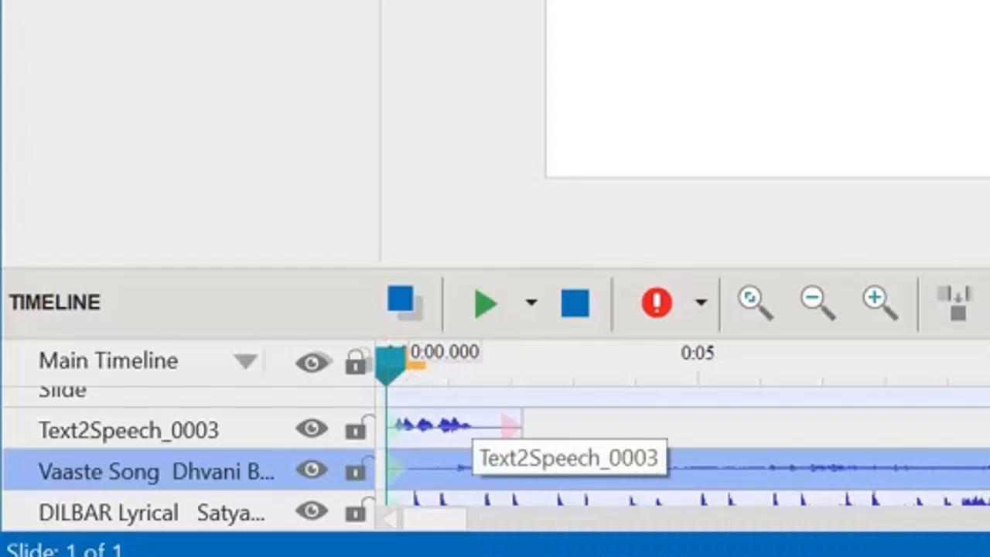
pyautogui.moveTo(415, 469); pyautogui.dragTo(869, 468)
pyautogui.moveTo(431, 499); pyautogui.dragTo(849, 499)
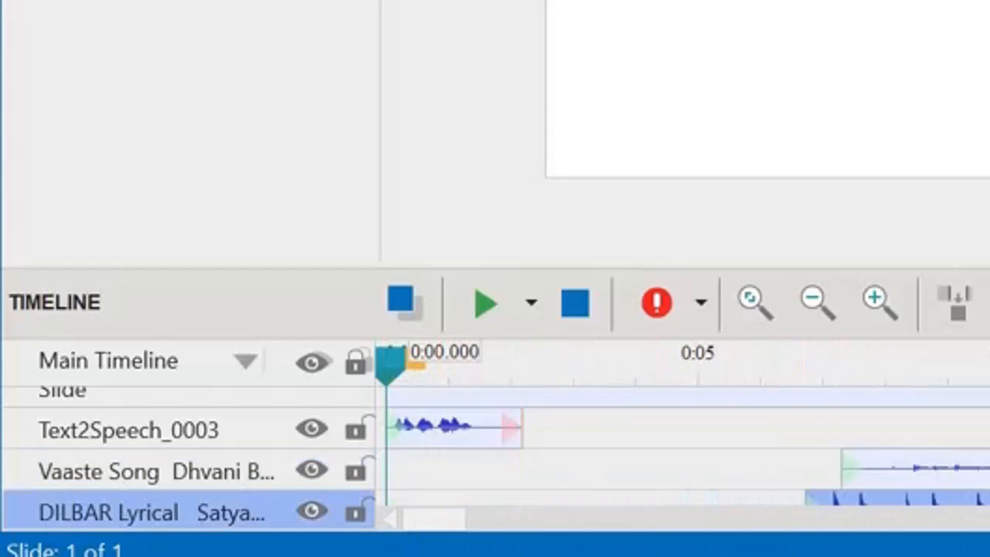
pyautogui.click(485, 303)
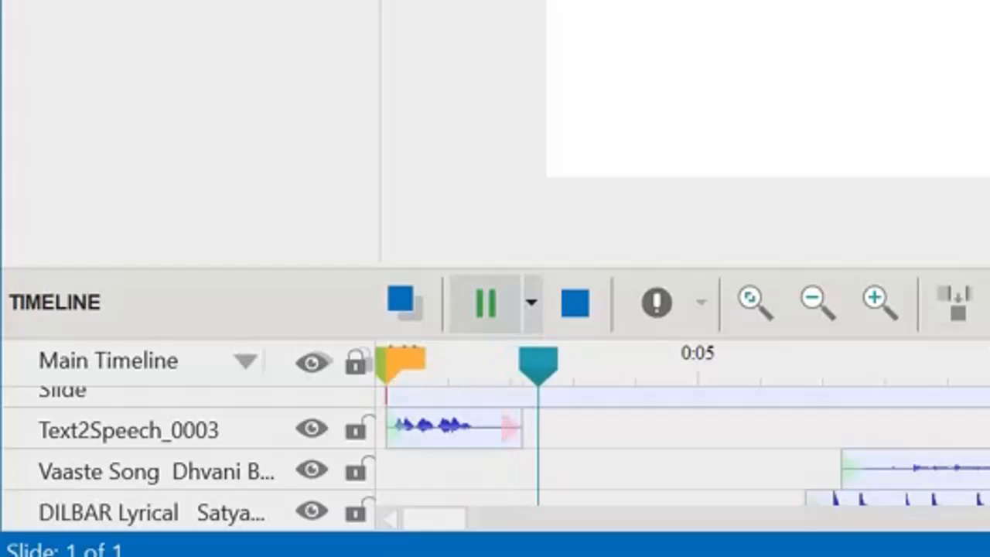
pyautogui.click(485, 303)
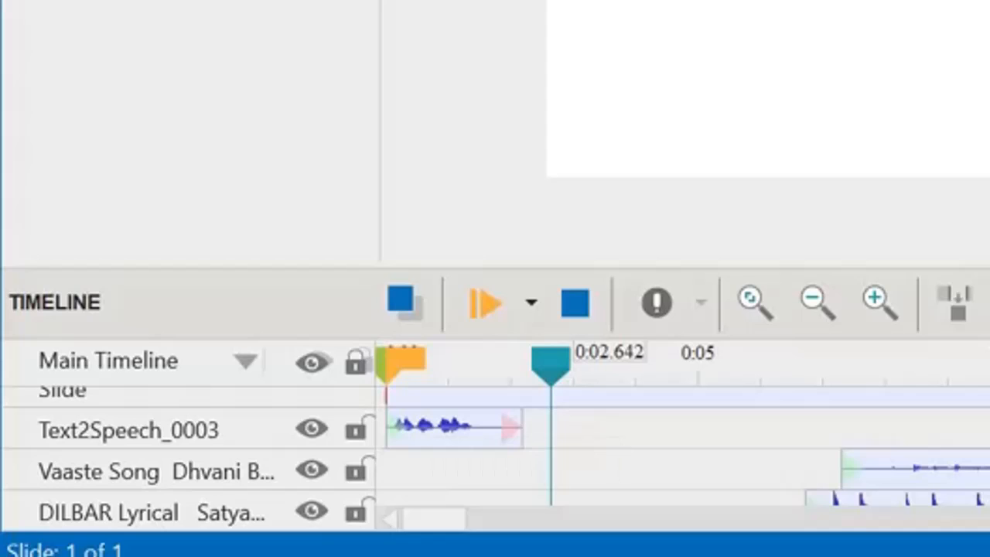
# Move the Vaaste Song and DILBAR Lyrical tracks back to the start of the timeline at 0:00.
pyautogui.moveTo(972, 470); pyautogui.dragTo(517, 470)
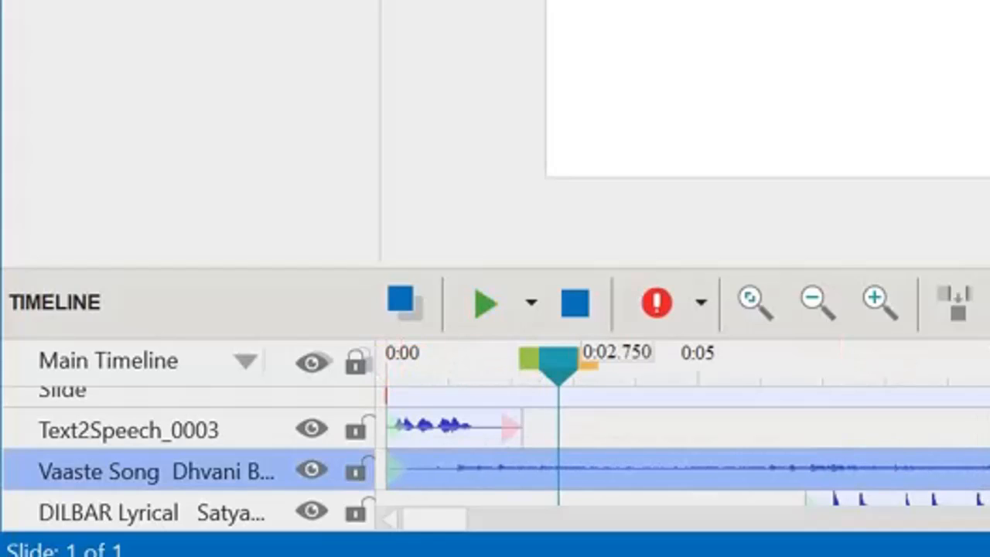
pyautogui.moveTo(913, 499); pyautogui.dragTo(490, 499)
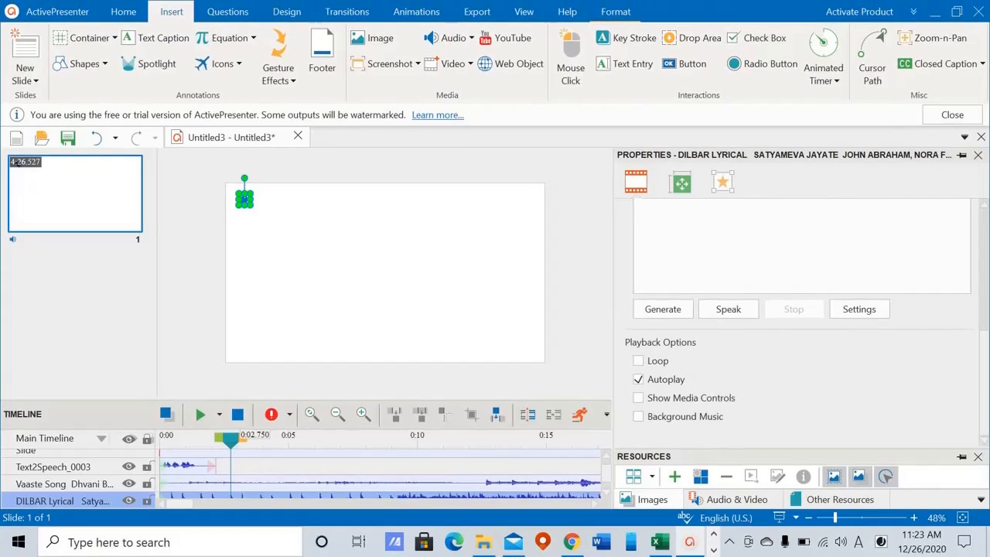
# Examine the text-to-speech voice, speed and volume settings and close them without changes.
pyautogui.click(859, 380)
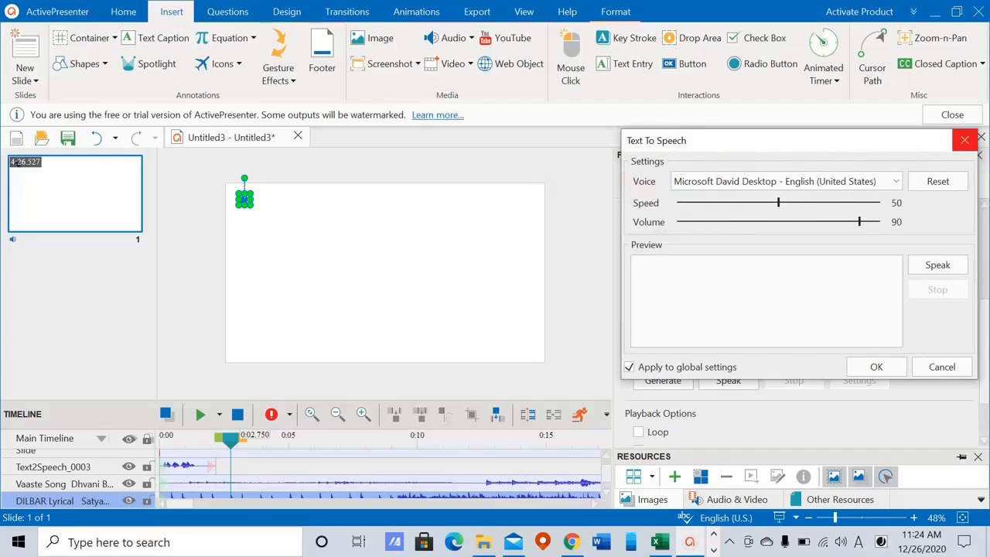
pyautogui.click(965, 140)
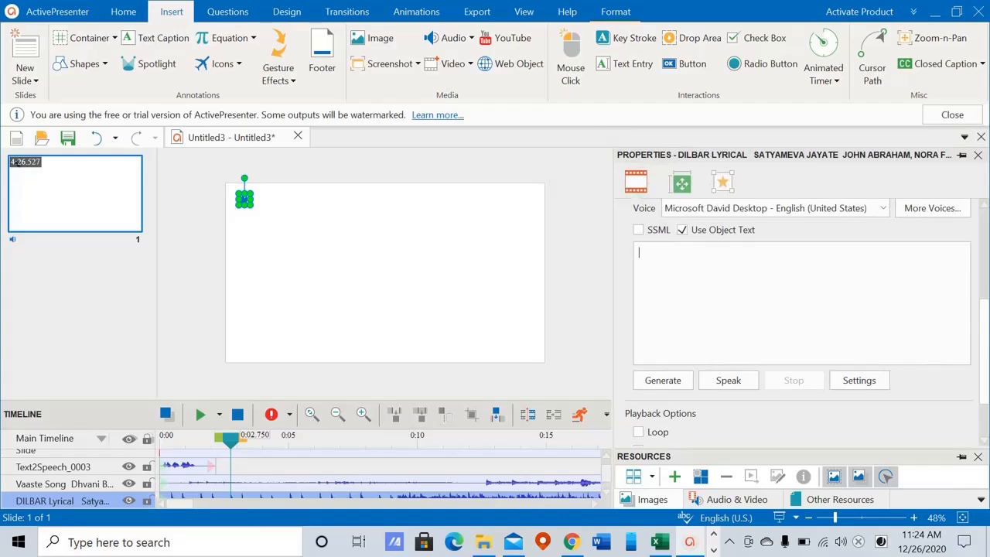
# Record about 11 seconds of audio from Speakers (Realtek(R) Audio) into the selected DILBAR Lyrical audio object.
pyautogui.scroll(4, 801, 310)
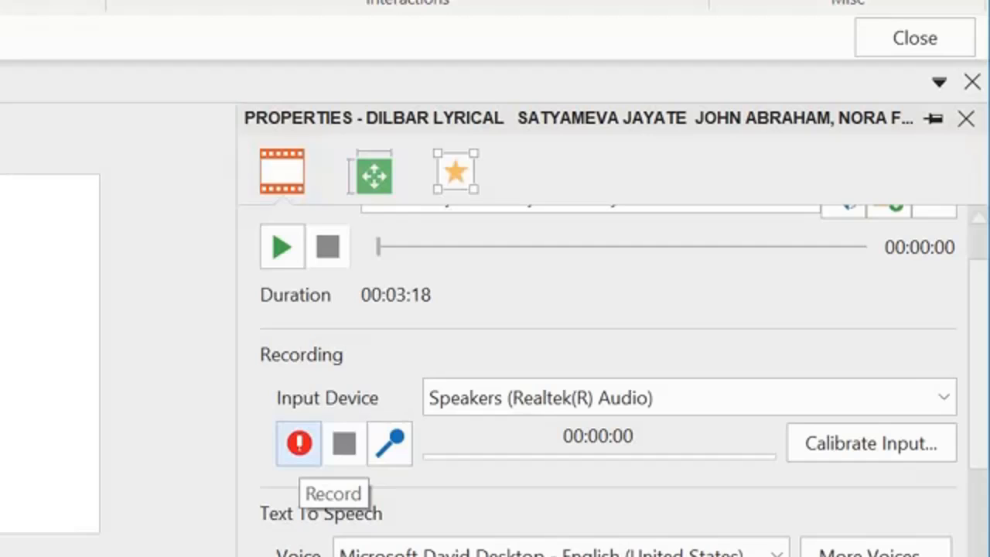
pyautogui.click(299, 444)
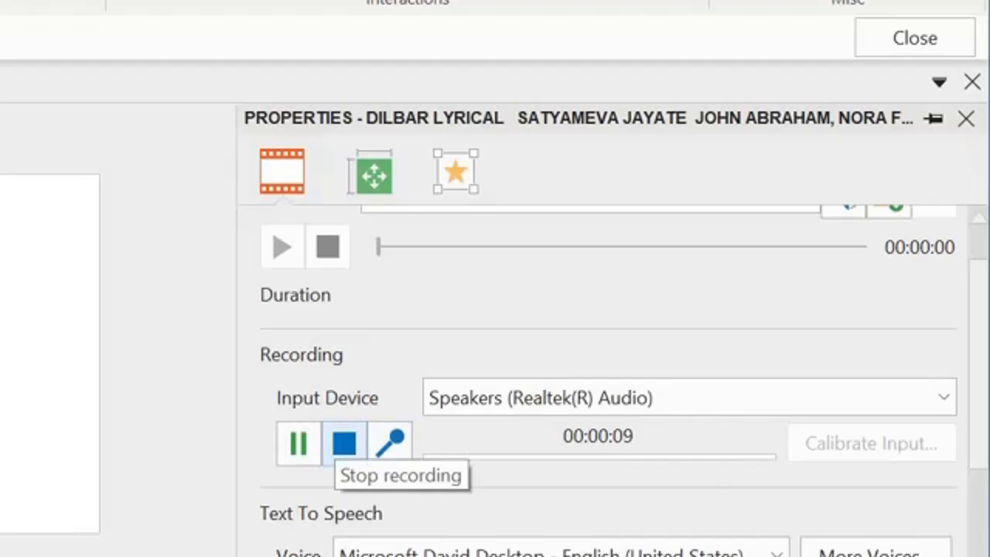
pyautogui.click(344, 444)
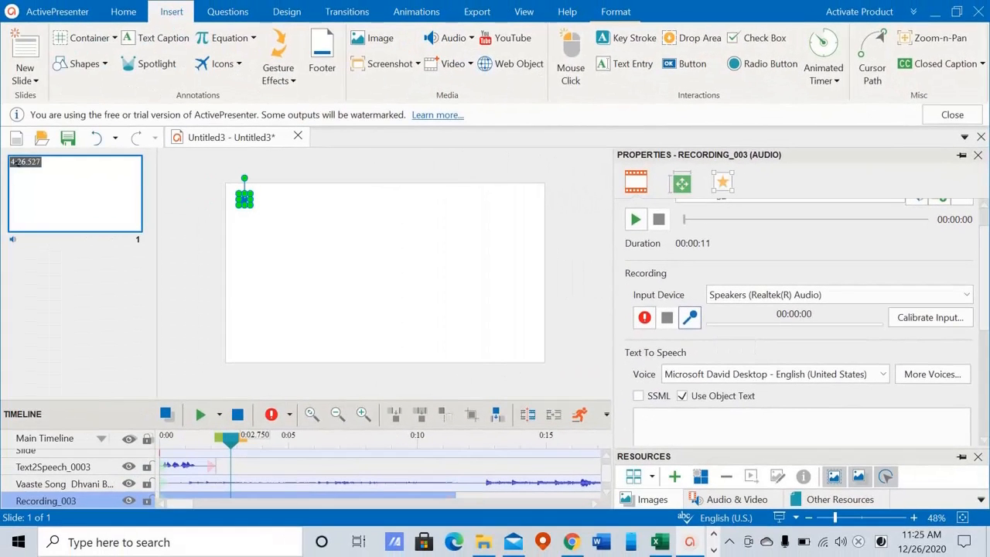
pyautogui.click(642, 420)
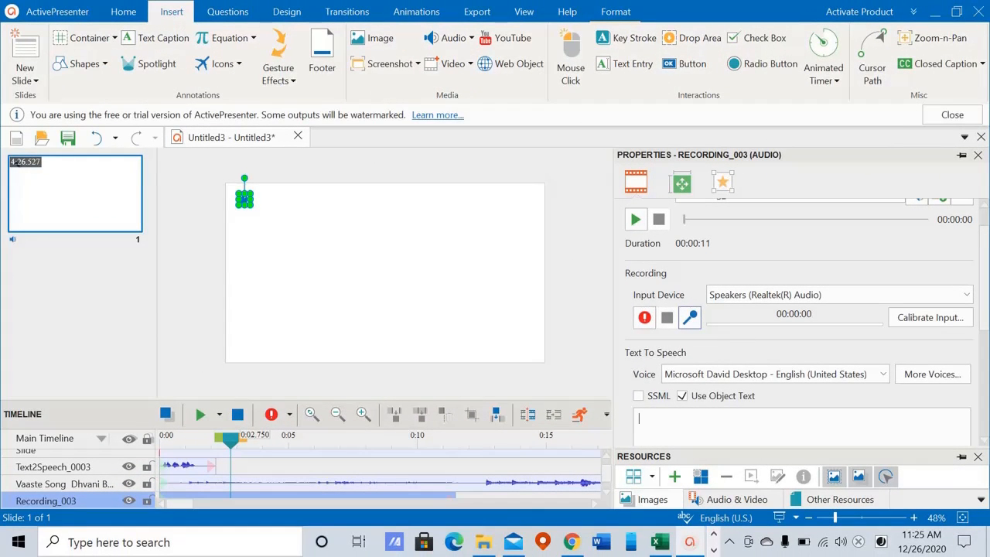